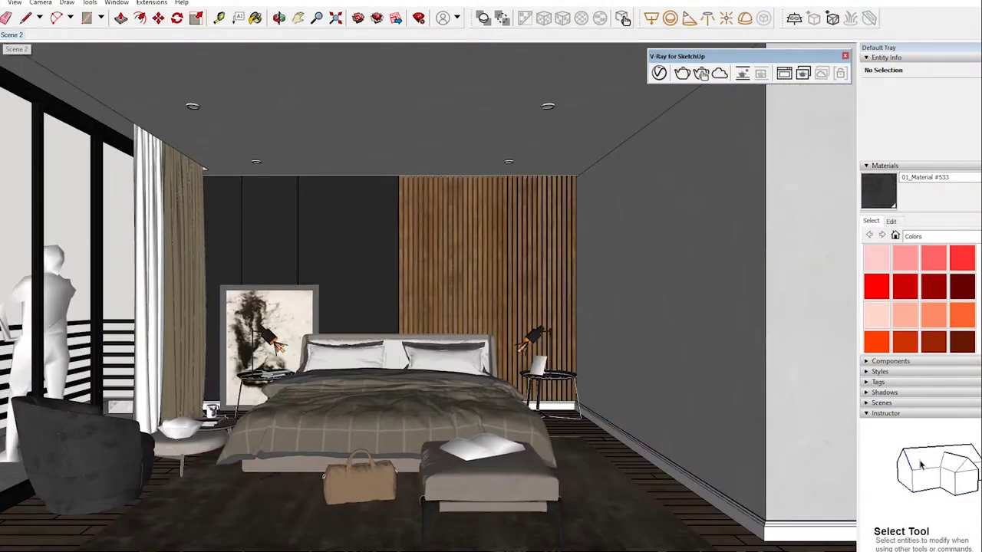
Orbit the view down onto the bed, then swing the room to a new angle
{"action": "mouse_move", "coordinate": [429, 322]}
{"action": "middle_mouse_down"}
{"action": "mouse_move", "coordinate": [430, 261]}
{"action": "mouse_move", "coordinate": [430, 338]}
{"action": "middle_mouse_up"}
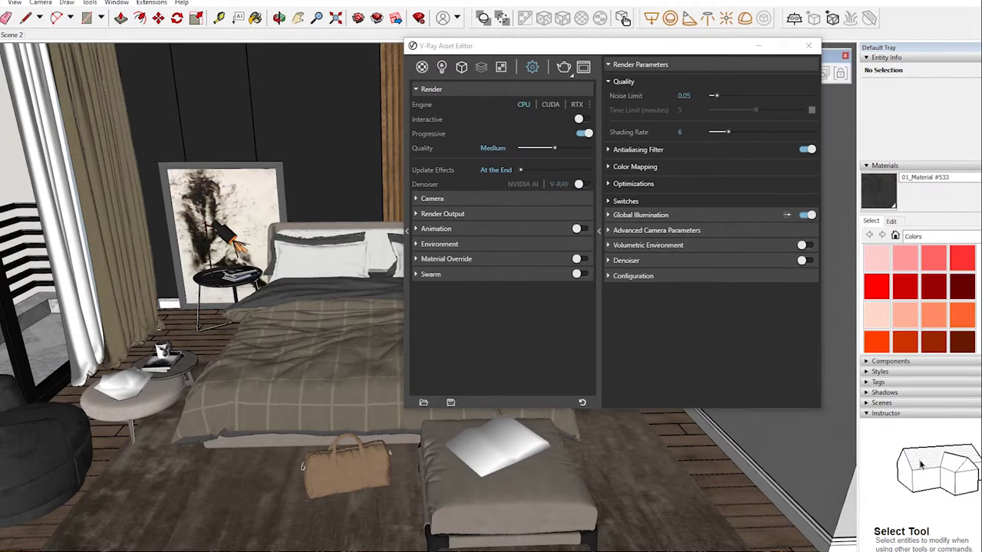
{"action": "middle_click_drag", "start_coordinate": [231, 346], "coordinate": [154, 346]}
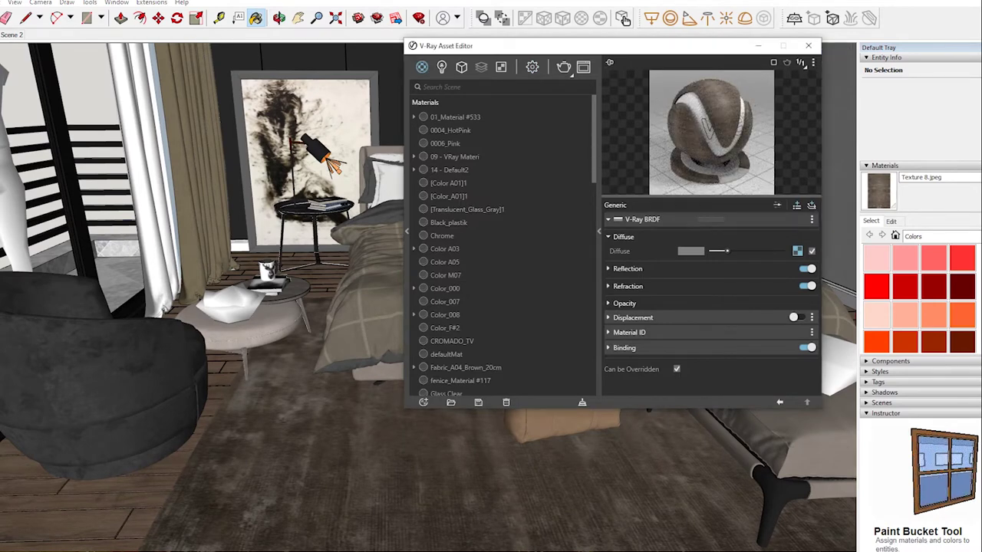
Expand the wood material's Reflection settings, then select 01_Material #533 for editing
{"action": "left_click", "coordinate": [628, 269]}
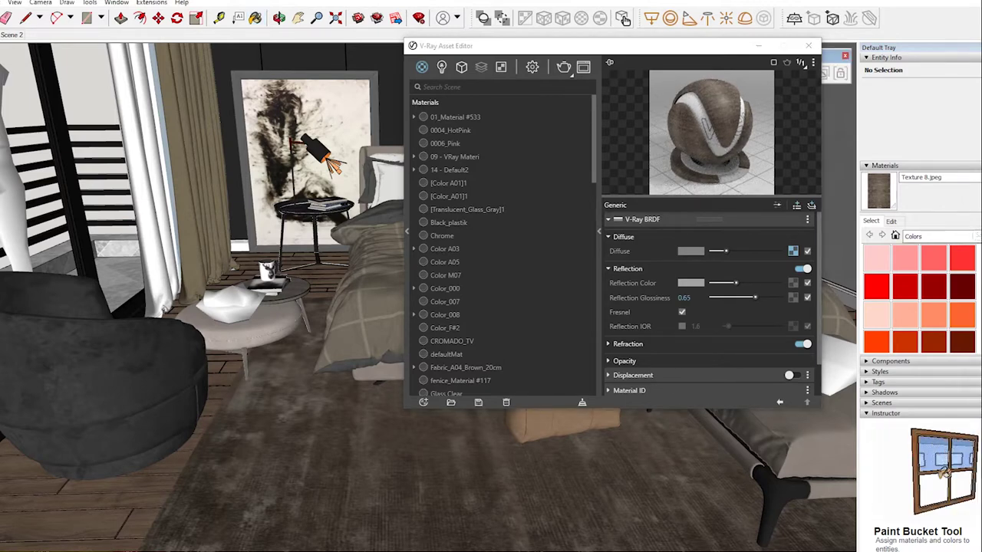
{"action": "left_click", "coordinate": [455, 117]}
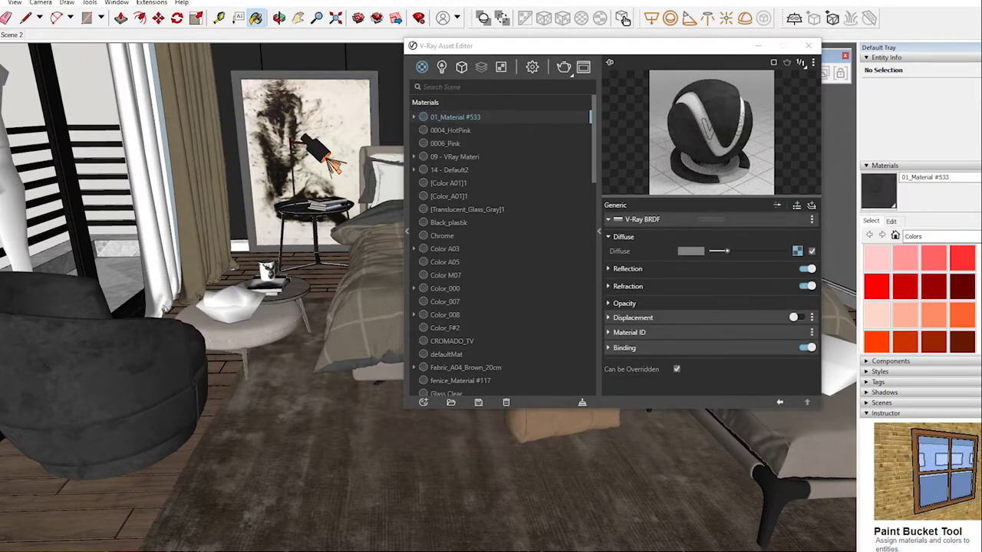
Give 01_Material #533 a faint reflection colour with reflection glossiness 0.95
{"action": "right_click", "coordinate": [798, 251]}
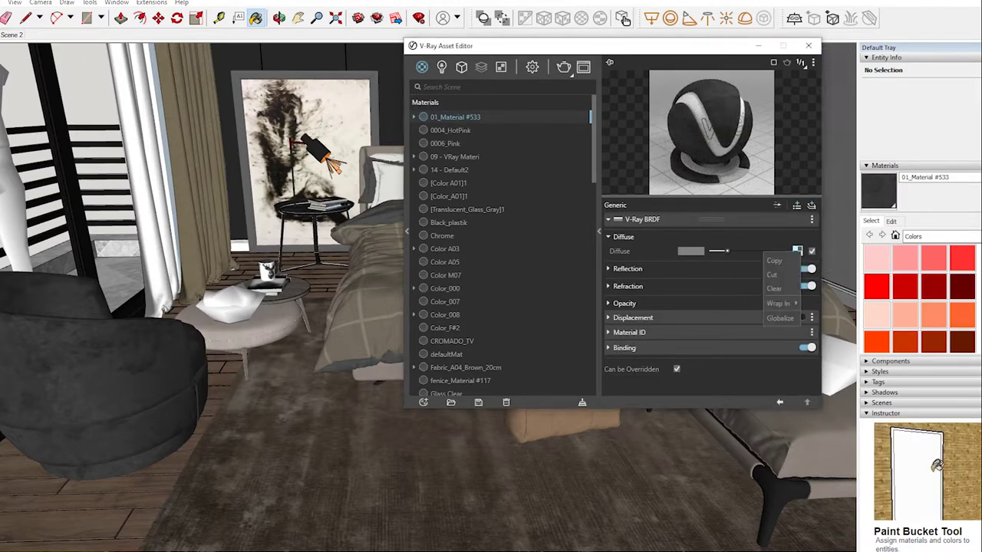
{"action": "left_click", "coordinate": [774, 261]}
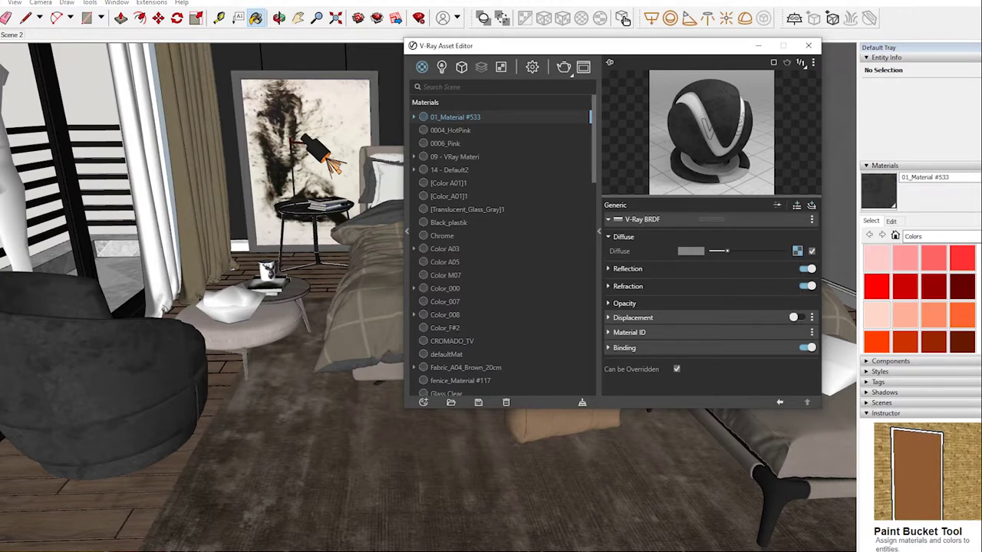
{"action": "left_click", "coordinate": [628, 269]}
{"action": "left_click_drag", "start_coordinate": [711, 283], "coordinate": [713, 283]}
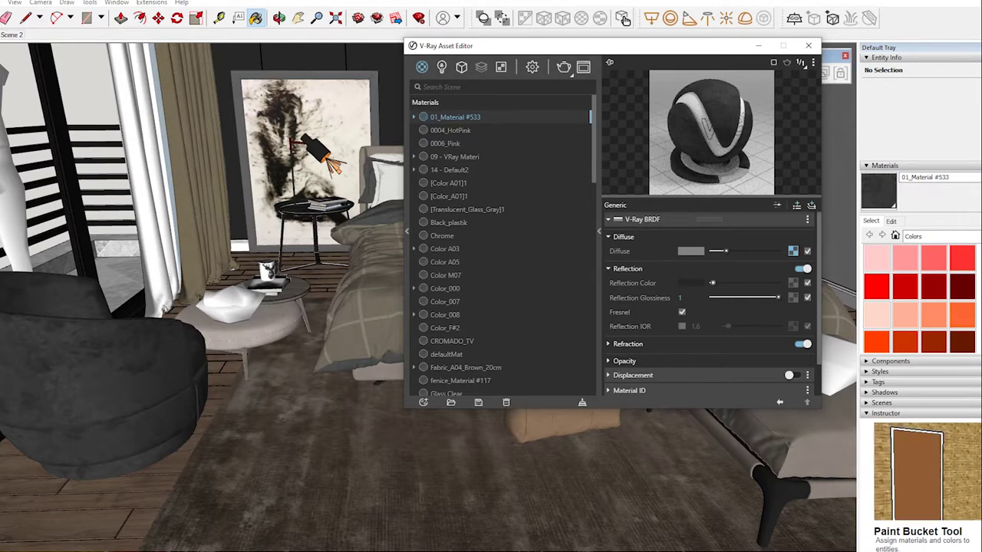
{"action": "scroll", "coordinate": [709, 304], "scroll_direction": "down", "scroll_amount": 1}
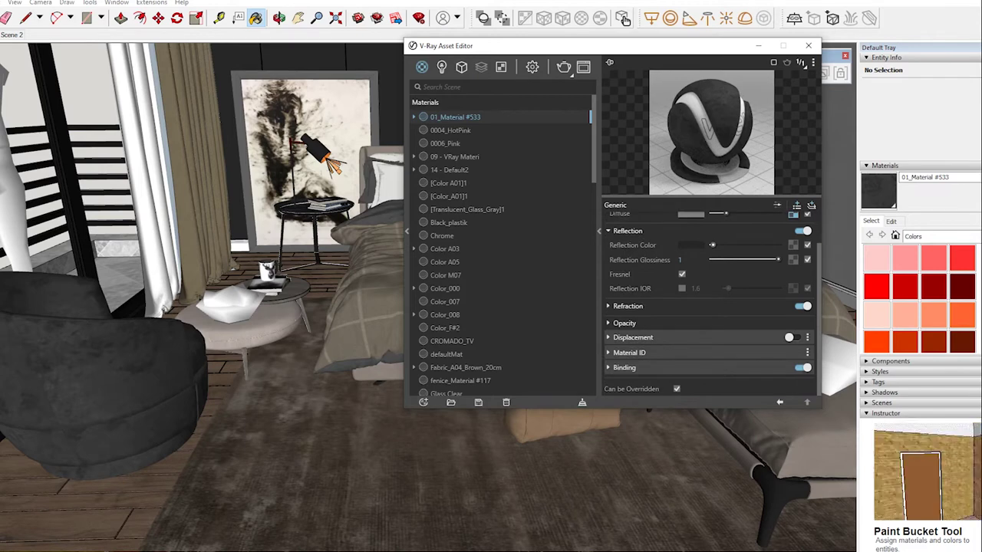
{"action": "scroll", "coordinate": [710, 304], "scroll_direction": "up", "scroll_amount": 1}
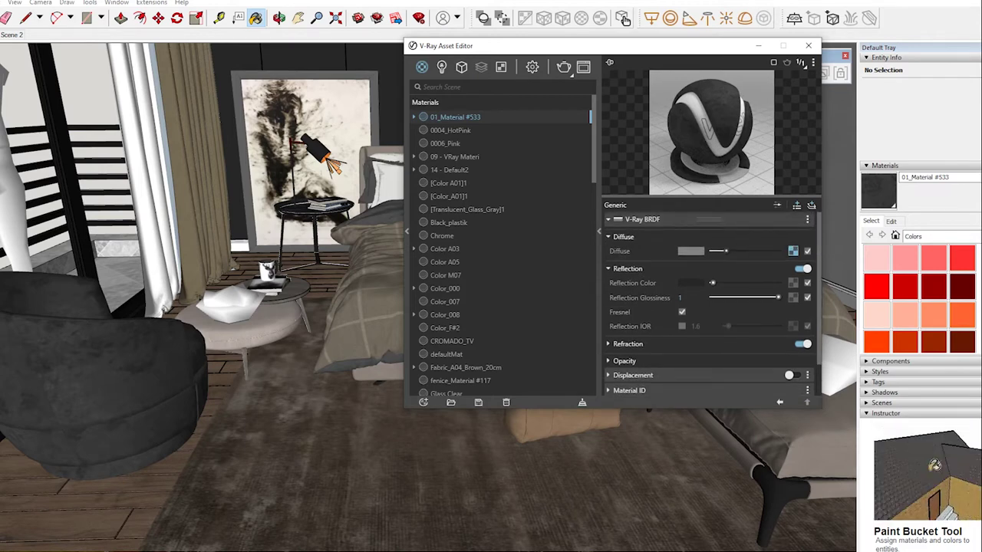
{"action": "type", "text": "0.95"}
{"action": "key", "text": "Return"}
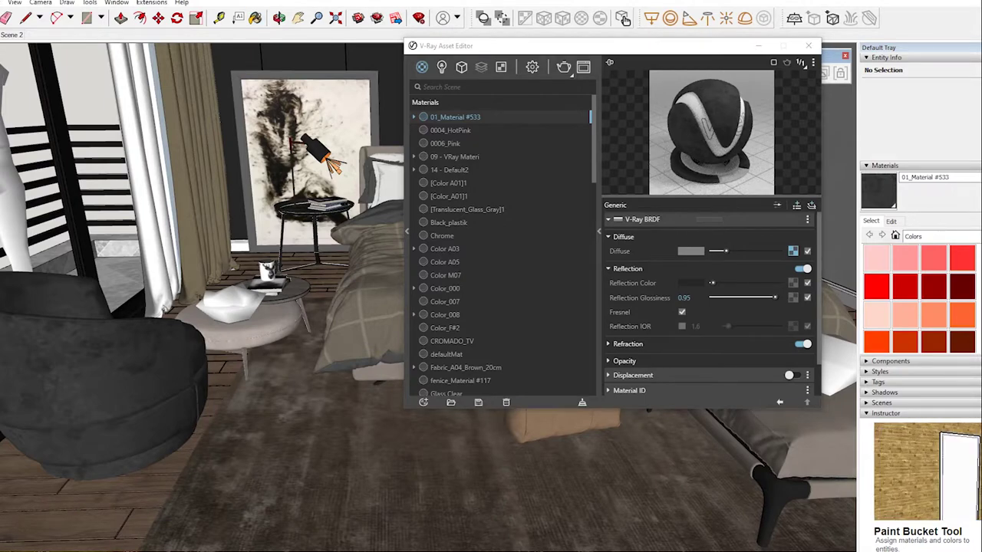
Sample the san go material from the model with the Paint Bucket
{"action": "middle_click_drag", "start_coordinate": [453, 429], "coordinate": [479, 428]}
{"action": "key", "text": "b"}
{"action": "left_click", "coordinate": [479, 428], "text": "alt"}
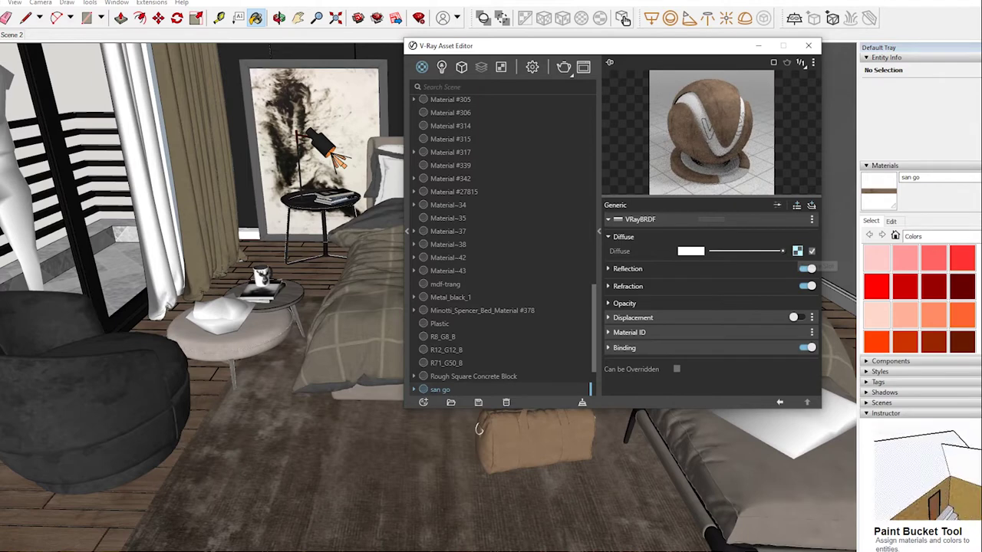
Add a Bump layer to san go using its own diffuse texture at amount 0.5
{"action": "right_click", "coordinate": [797, 251]}
{"action": "left_click", "coordinate": [771, 304]}
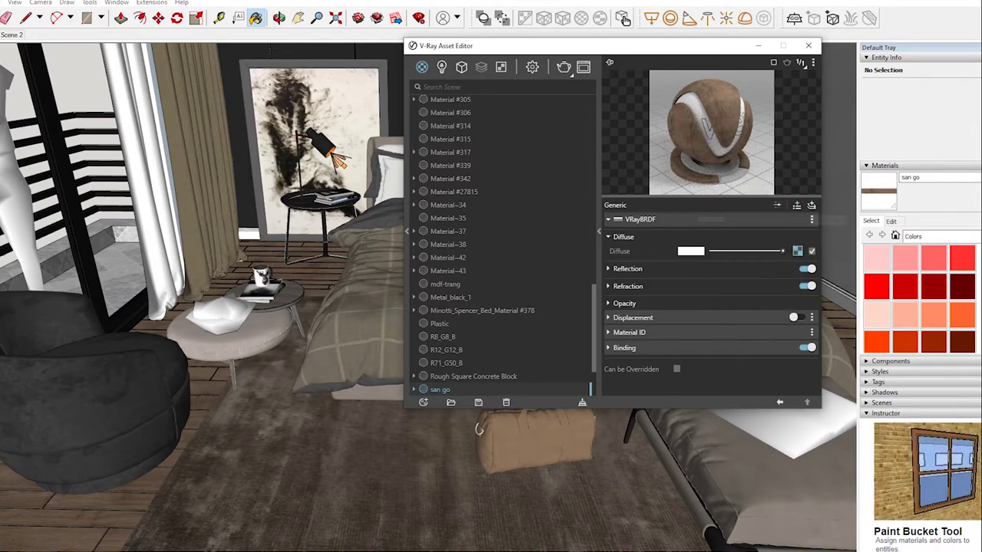
{"action": "left_click", "coordinate": [810, 205]}
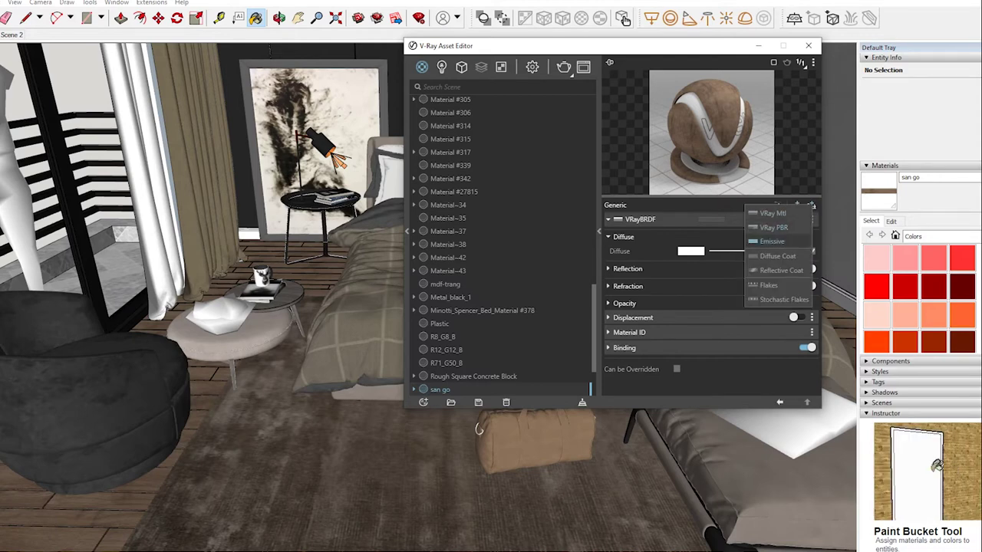
{"action": "left_click", "coordinate": [797, 205]}
{"action": "left_click", "coordinate": [798, 205]}
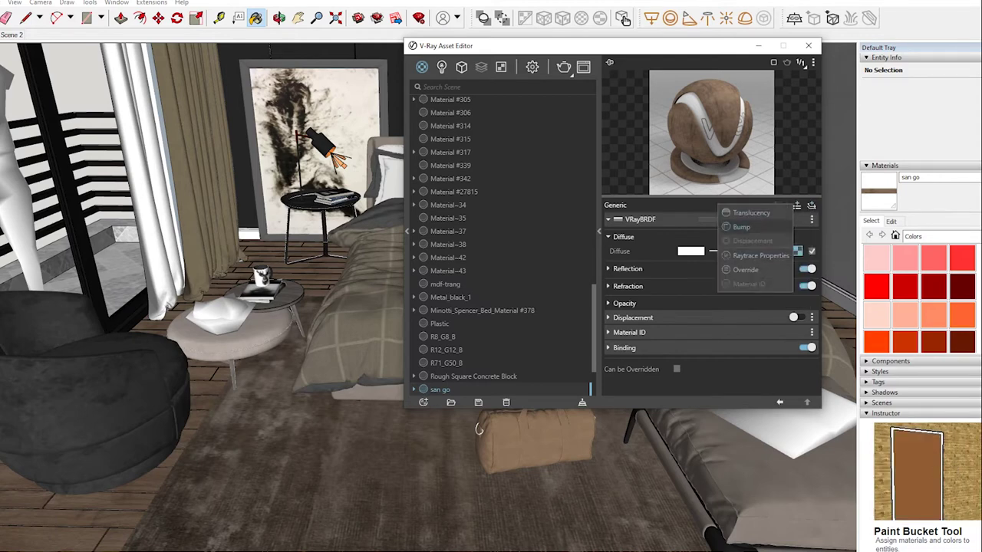
{"action": "left_click", "coordinate": [741, 227]}
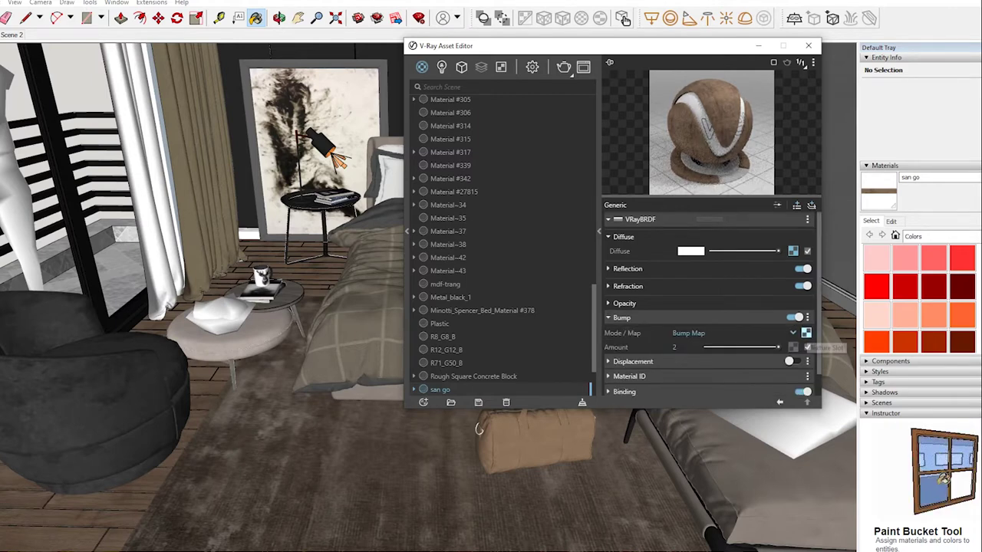
{"action": "right_click", "coordinate": [793, 347]}
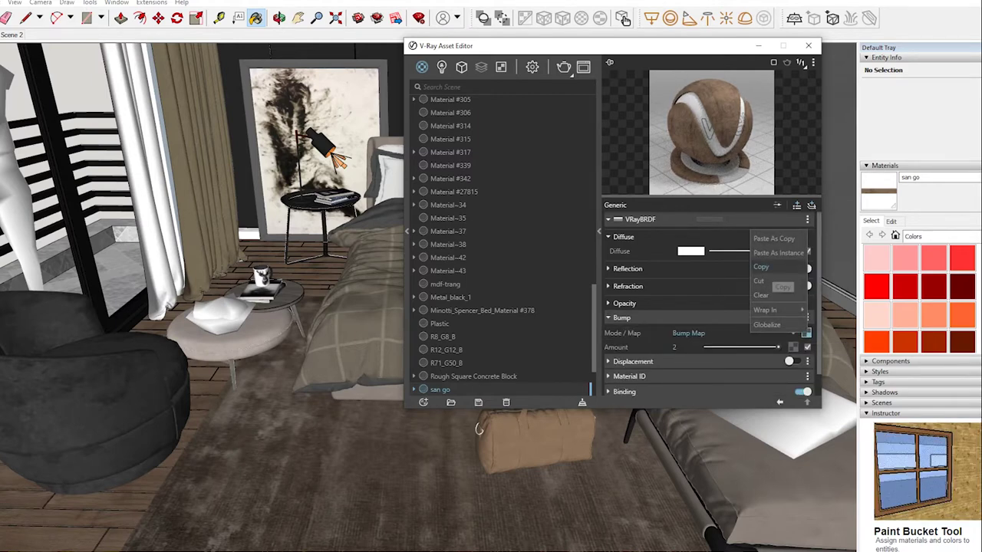
{"action": "left_click", "coordinate": [774, 238]}
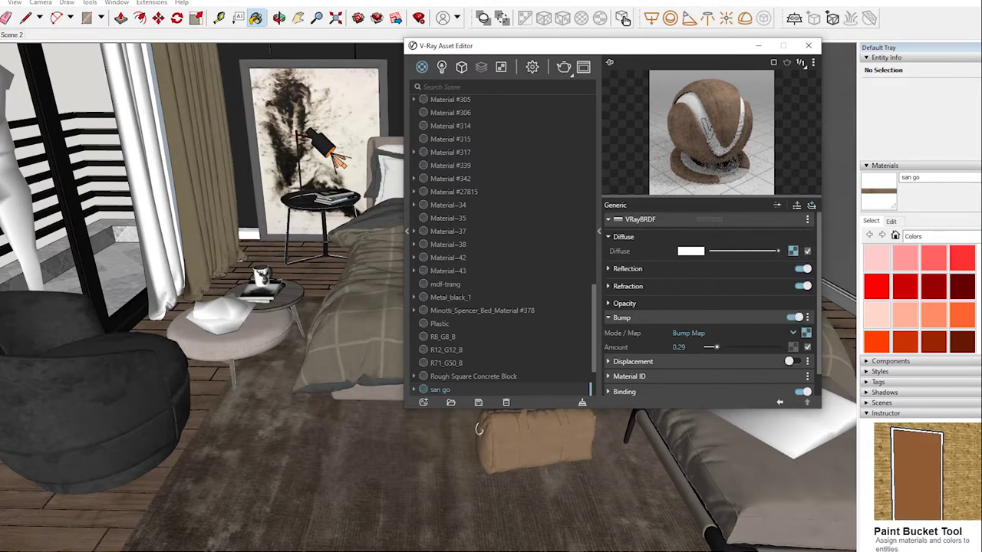
{"action": "left_click_drag", "start_coordinate": [715, 347], "coordinate": [725, 346]}
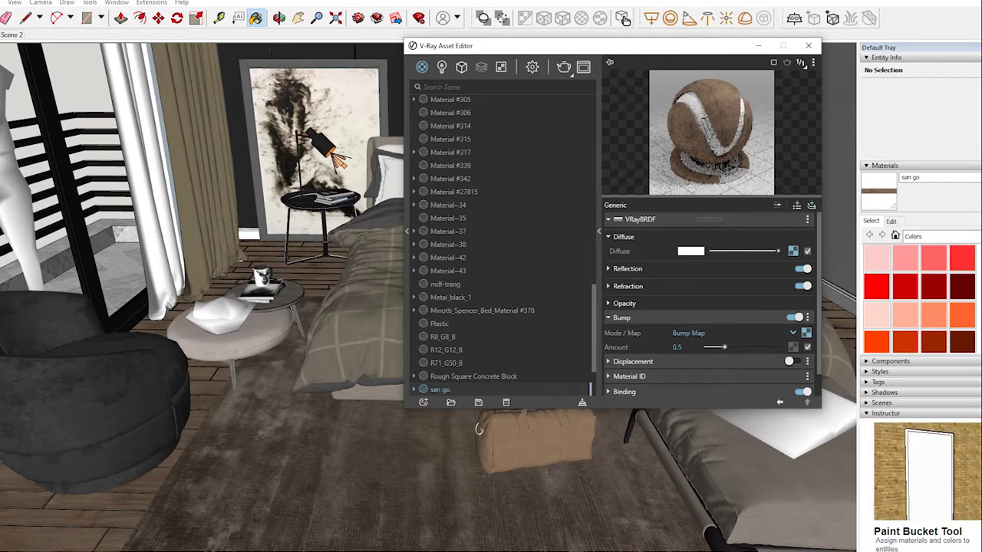
Set san go's reflection to dark grey with 0.15 glossiness, then sample Fabric_A04_Brown_20cm
{"action": "left_click", "coordinate": [628, 268]}
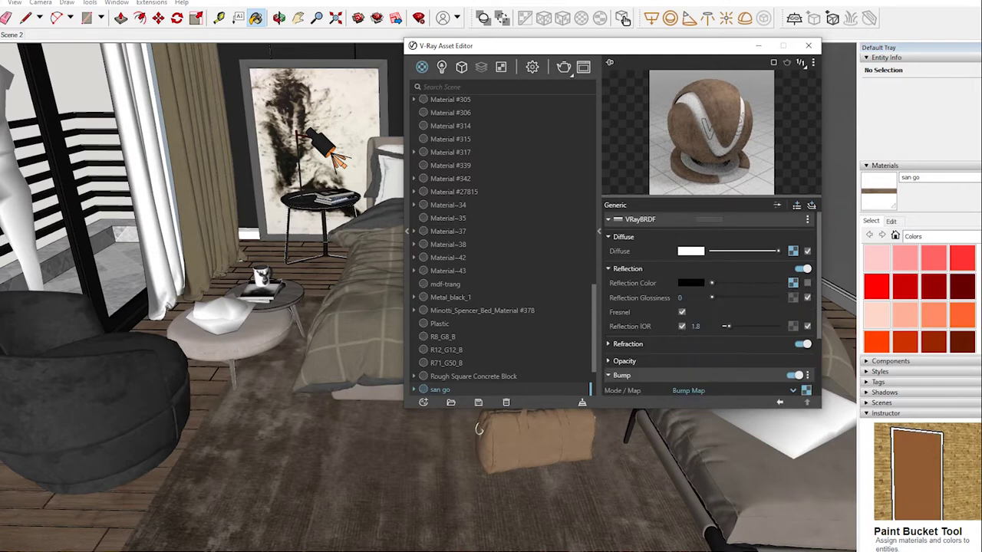
{"action": "left_click_drag", "start_coordinate": [712, 283], "coordinate": [715, 284]}
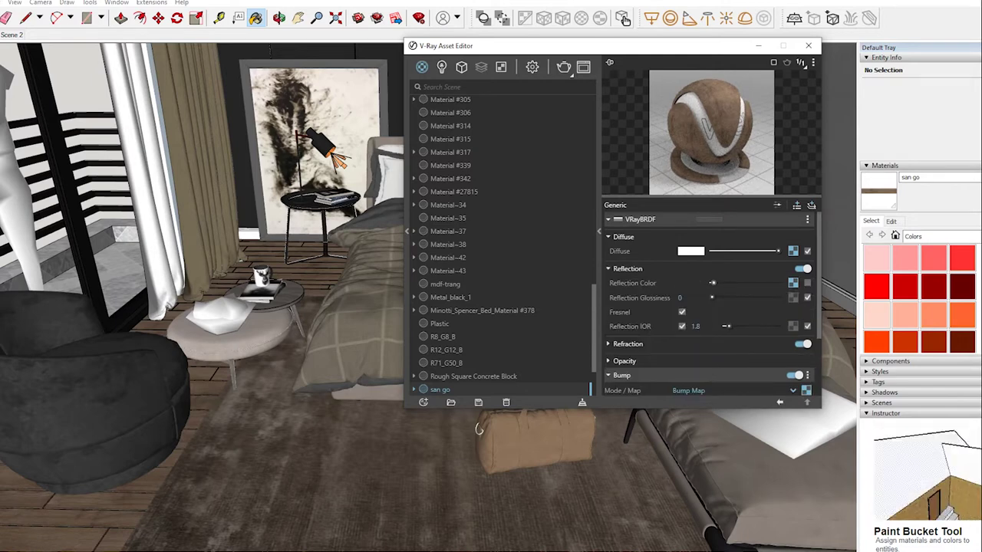
{"action": "left_click_drag", "start_coordinate": [712, 298], "coordinate": [721, 298]}
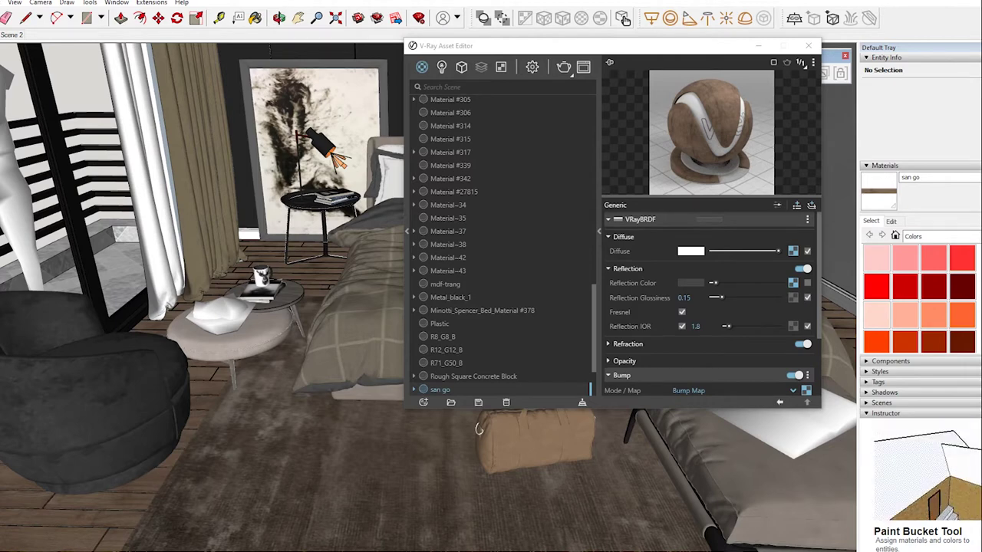
{"action": "left_click", "coordinate": [479, 430], "text": "alt"}
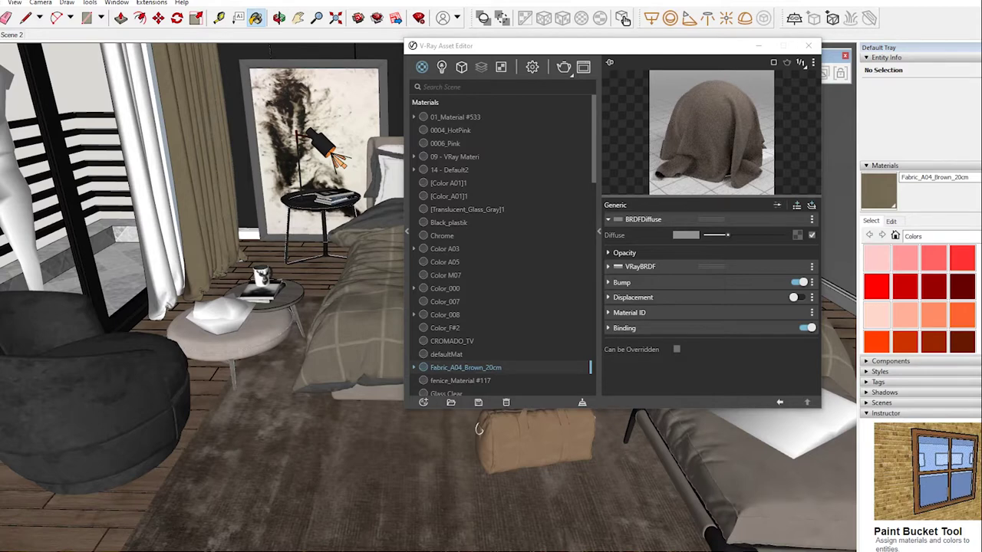
Add a Reflective Coat layer to Fabric_A04_Brown_20cm with dark grey colour and 0.15 glossiness
{"action": "left_click", "coordinate": [812, 206]}
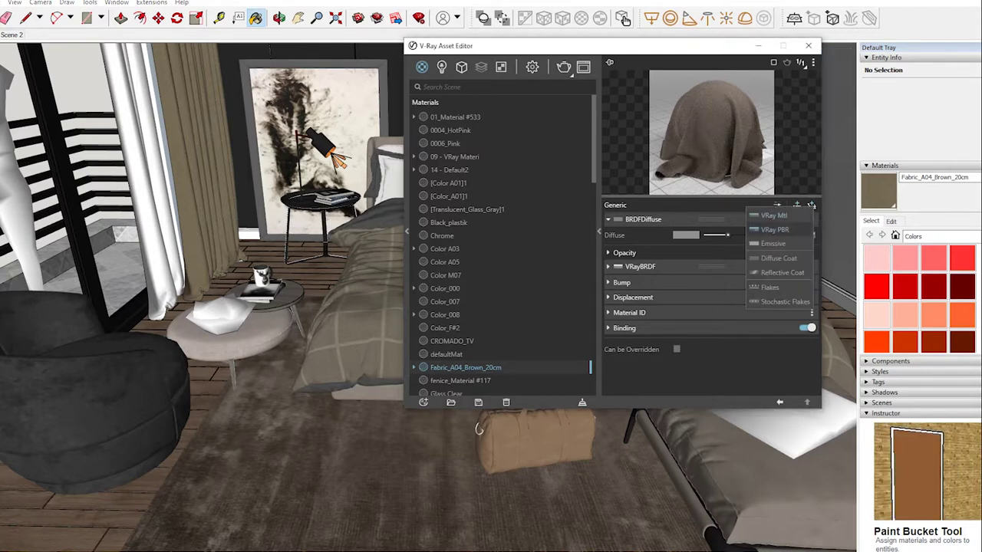
{"action": "left_click", "coordinate": [783, 273]}
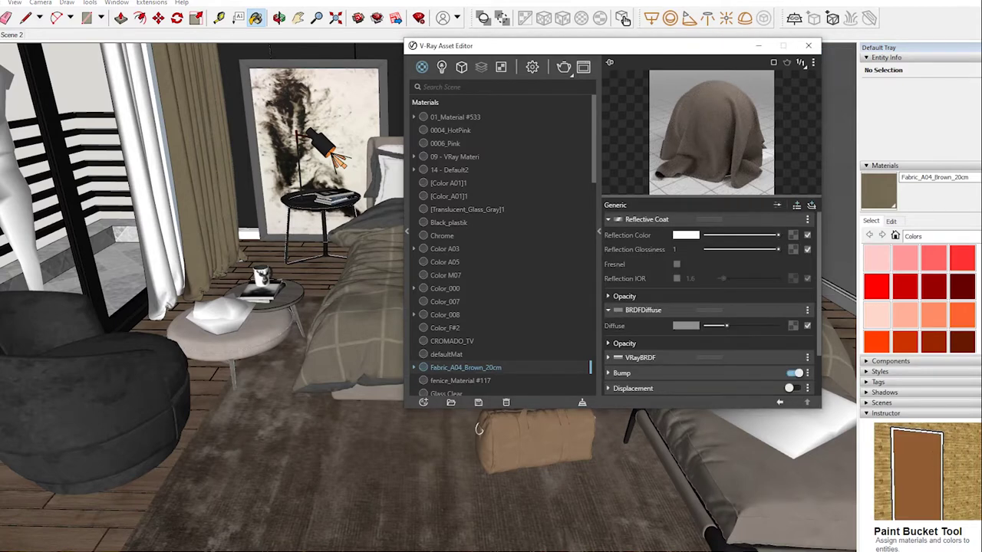
{"action": "mouse_move", "coordinate": [727, 235]}
{"action": "left_mouse_down"}
{"action": "mouse_move", "coordinate": [711, 235]}
{"action": "mouse_move", "coordinate": [721, 249]}
{"action": "left_mouse_up"}
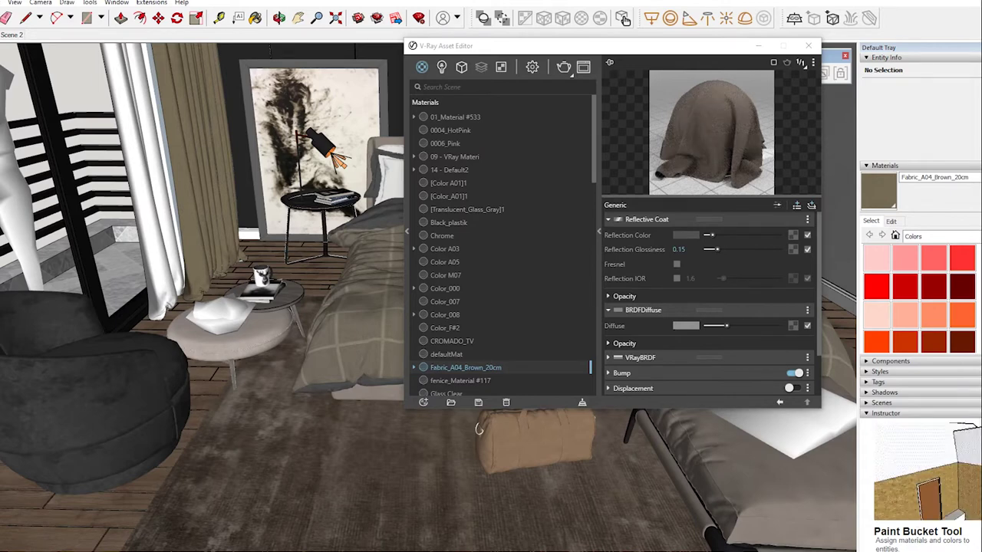
{"action": "middle_click_drag", "start_coordinate": [478, 429], "coordinate": [337, 399]}
Open Material #27815, change its preview scene, and raise its reflection colour slightly
{"action": "left_click", "coordinate": [399, 461], "text": "alt"}
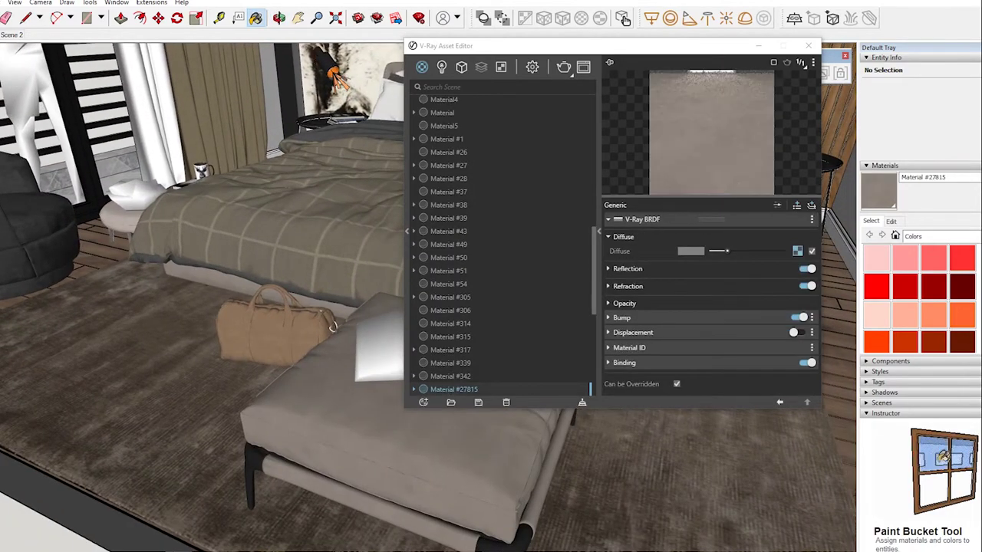
{"action": "left_click", "coordinate": [813, 62]}
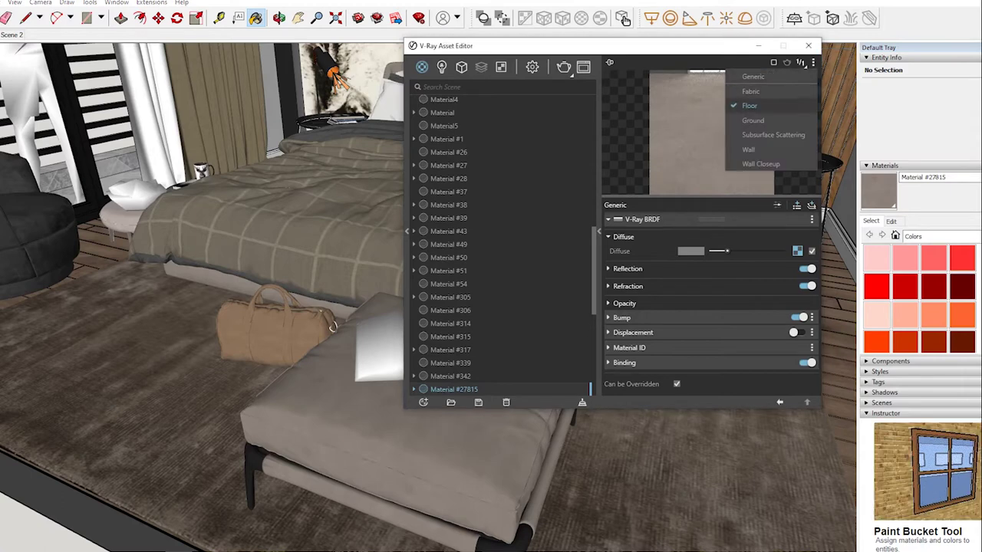
{"action": "left_click", "coordinate": [756, 104]}
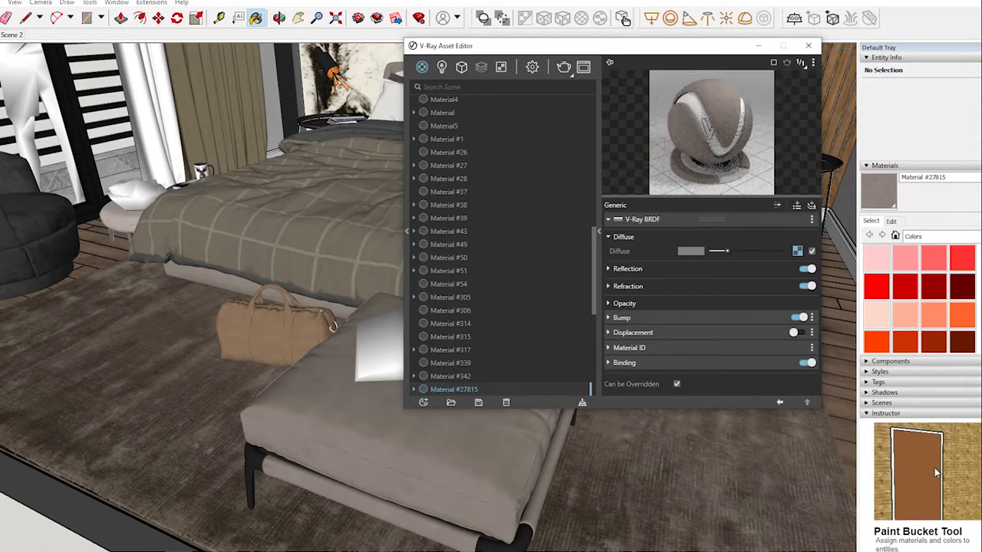
{"action": "left_click", "coordinate": [628, 268]}
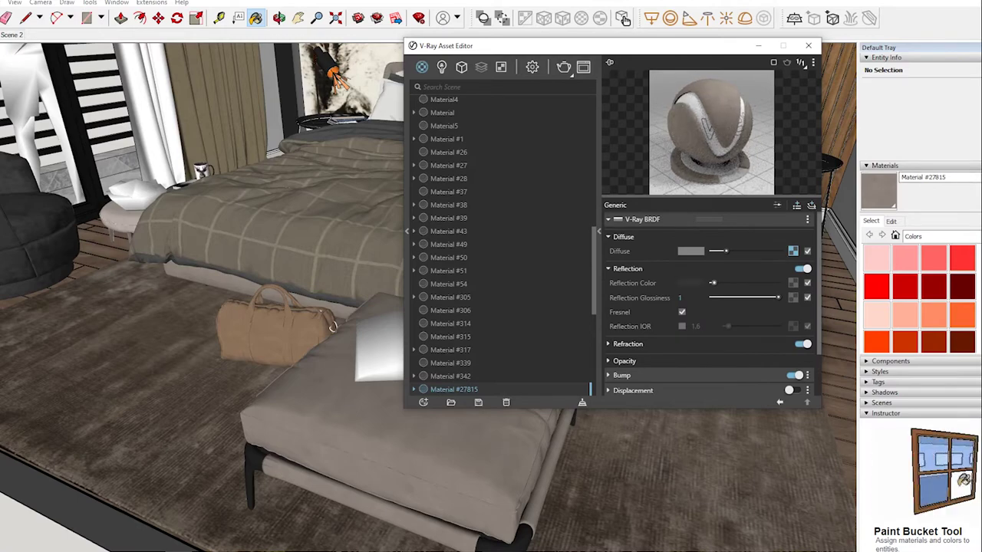
Orbit toward the armchair and sample its black Color_008 material
{"action": "mouse_move", "coordinate": [332, 326]}
{"action": "middle_mouse_down"}
{"action": "mouse_move", "coordinate": [476, 330]}
{"action": "mouse_move", "coordinate": [429, 330]}
{"action": "middle_mouse_up"}
{"action": "key", "text": "b"}
{"action": "left_click", "coordinate": [230, 398], "text": "alt"}
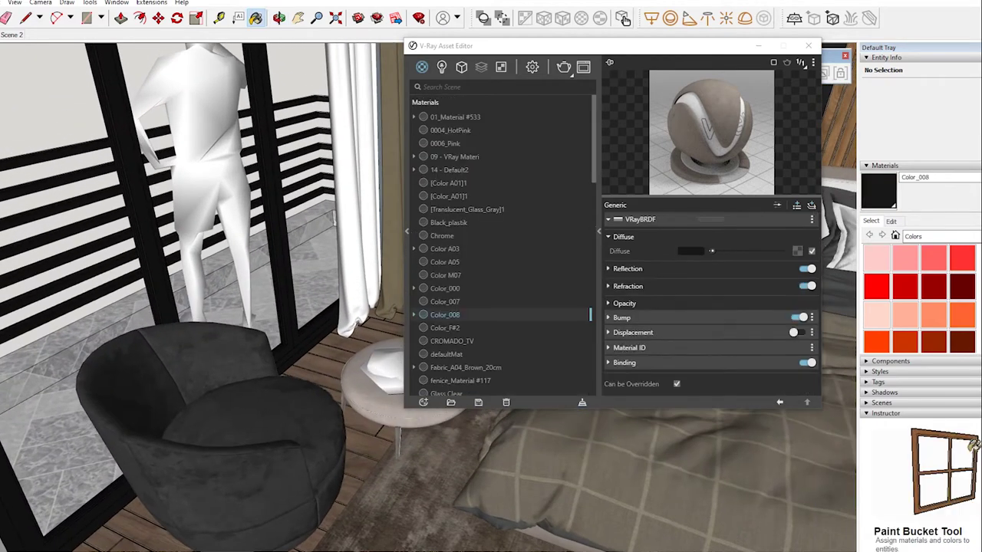
Set Color_008's reflection glossiness to 0.6, then sample the [Translucent_Glass_Gray]1 glass material
{"action": "left_click", "coordinate": [627, 269]}
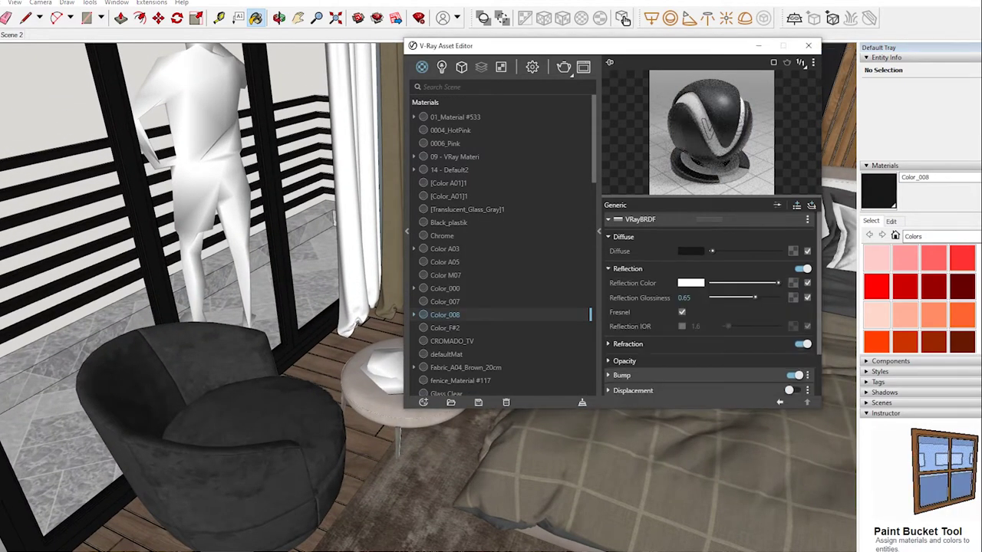
{"action": "left_click_drag", "start_coordinate": [778, 283], "coordinate": [775, 284]}
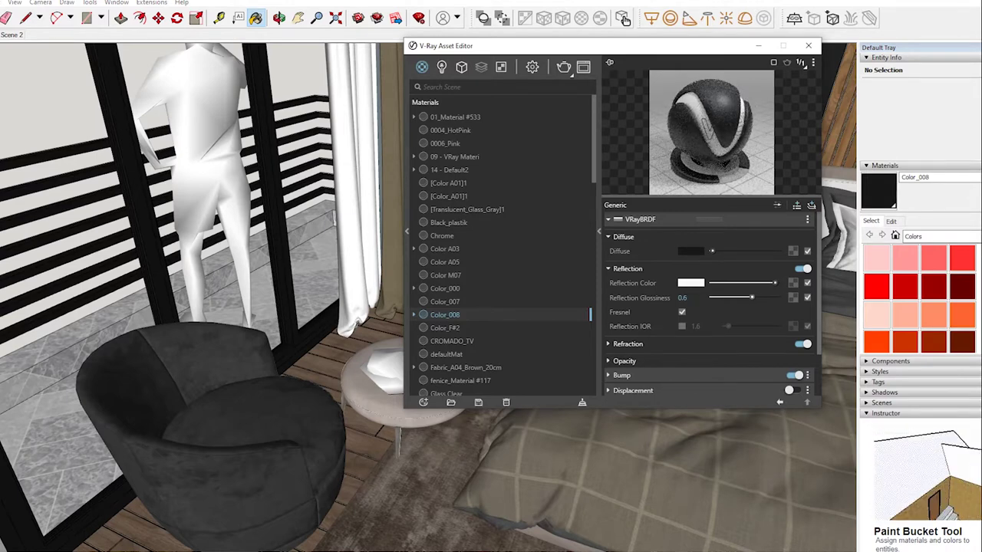
{"action": "left_click", "coordinate": [467, 208]}
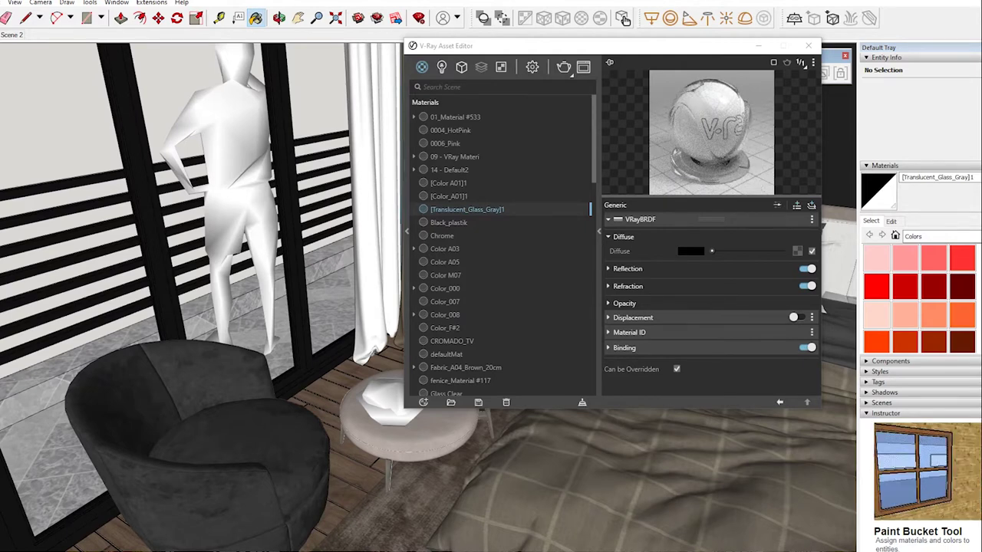
Set the glass's reflection glossiness to 0.95, then sample the Rough Square Concrete Block material
{"action": "left_click", "coordinate": [627, 269]}
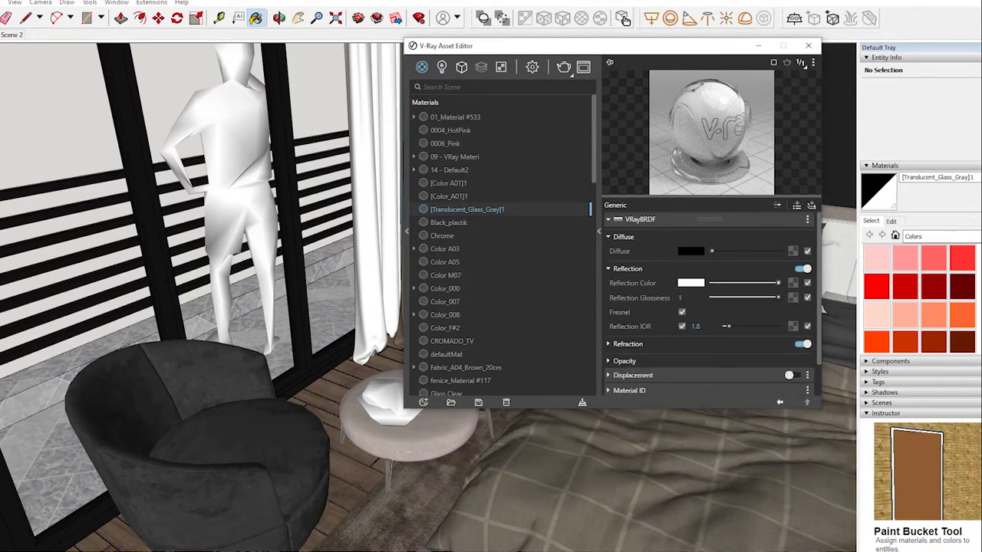
{"action": "type", "text": "0.95"}
{"action": "key", "text": "Return"}
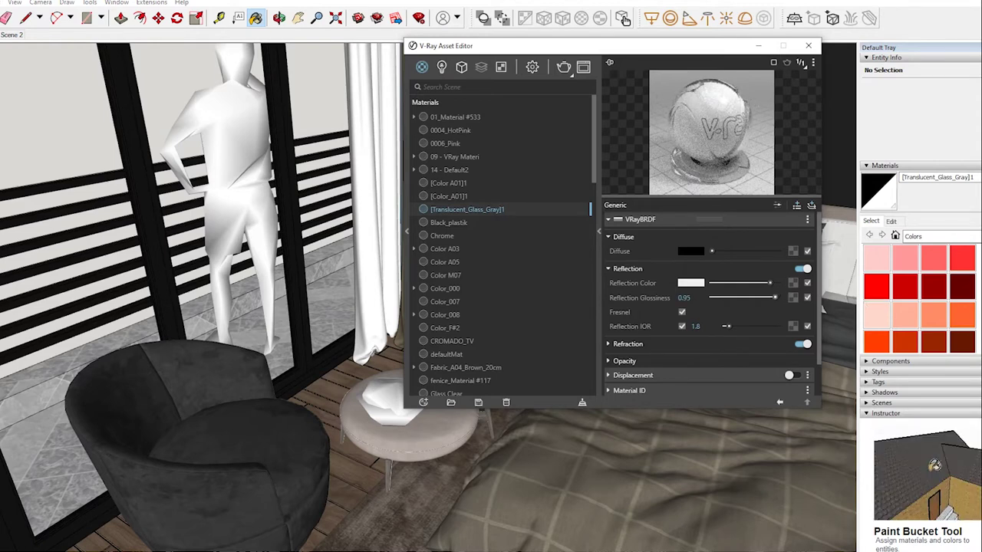
{"action": "left_click", "coordinate": [627, 343]}
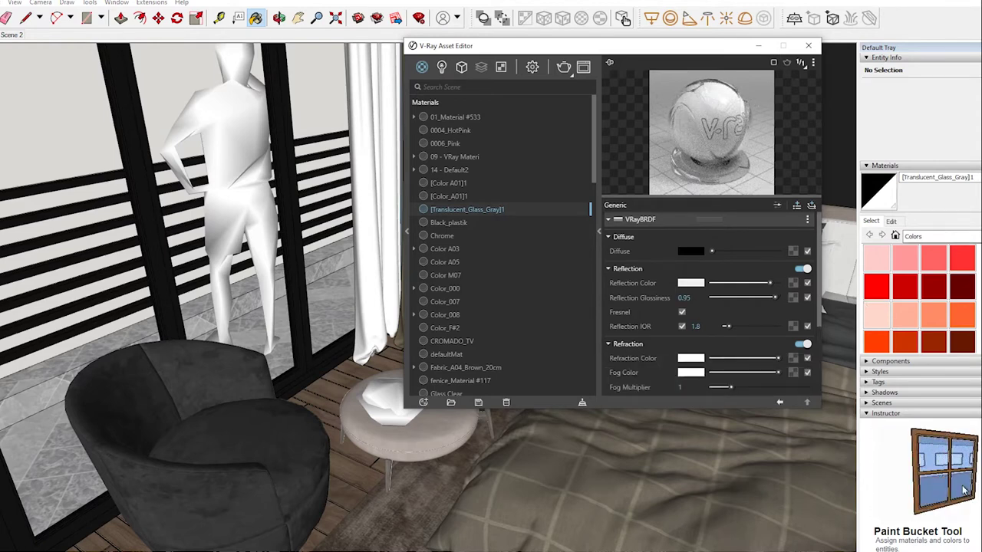
{"action": "mouse_move", "coordinate": [231, 345]}
{"action": "middle_mouse_down"}
{"action": "mouse_move", "coordinate": [345, 323]}
{"action": "mouse_move", "coordinate": [461, 322]}
{"action": "middle_mouse_up"}
{"action": "left_click", "coordinate": [848, 405], "text": "alt"}
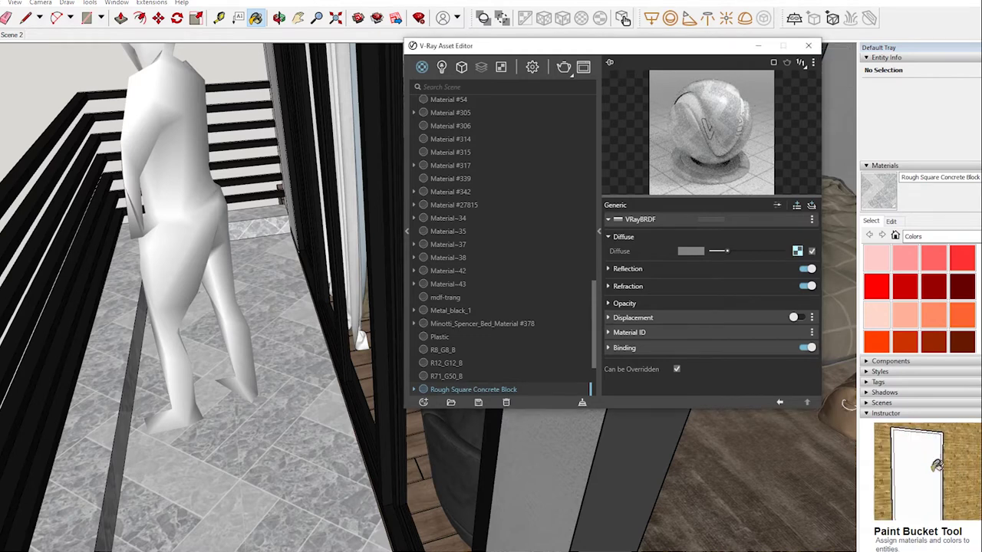
Add a Bump layer to the concrete using its diffuse texture at amount 0.4
{"action": "right_click", "coordinate": [798, 251]}
{"action": "left_click", "coordinate": [758, 287]}
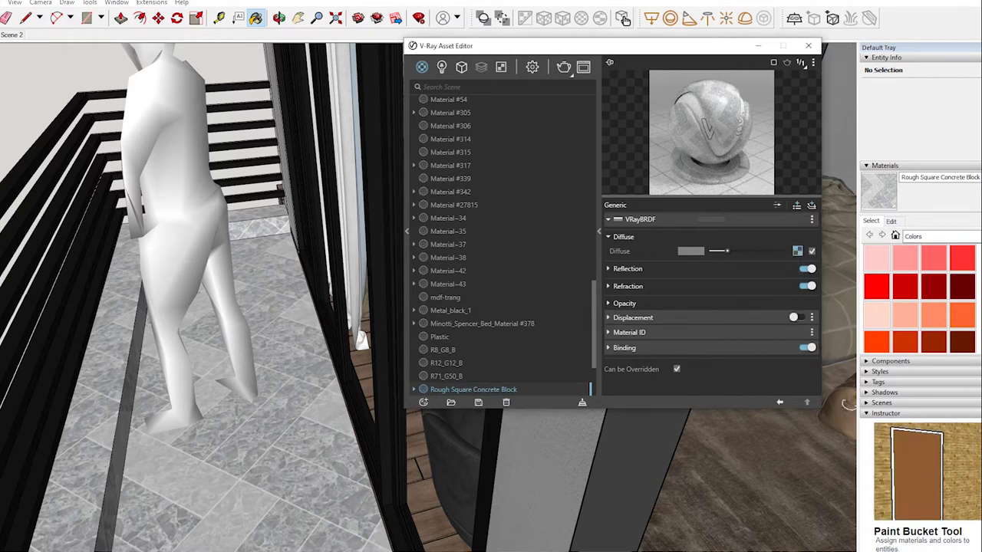
{"action": "left_click", "coordinate": [797, 205]}
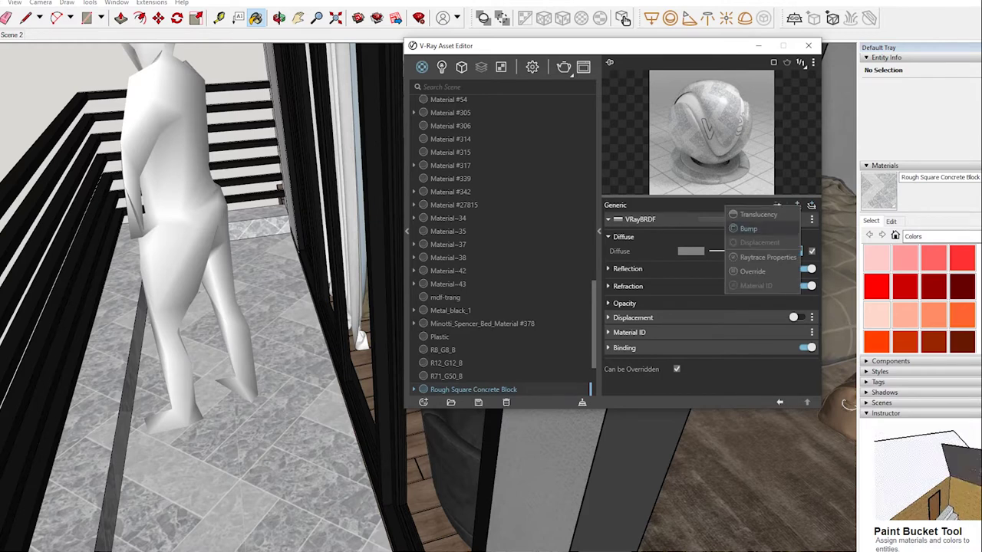
{"action": "left_click", "coordinate": [760, 228]}
{"action": "left_click", "coordinate": [609, 317]}
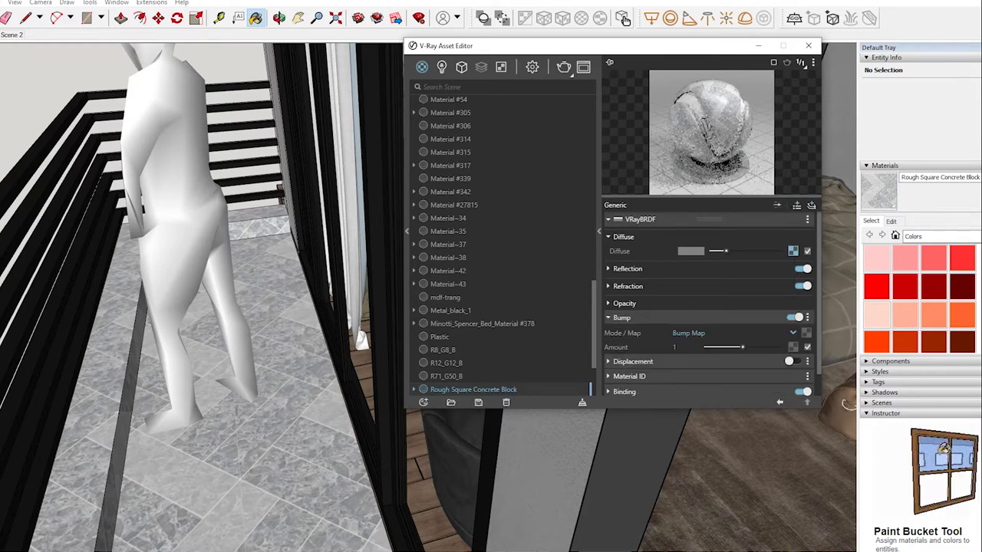
{"action": "right_click", "coordinate": [804, 333]}
{"action": "left_click", "coordinate": [772, 342]}
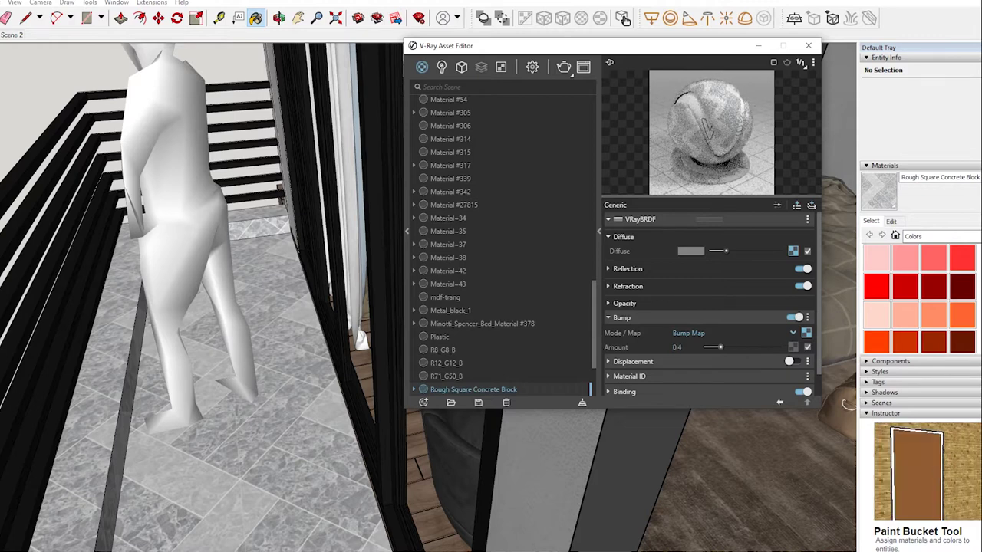
Lower the concrete's reflection glossiness from 0.85 to 0.75, then open Material~35
{"action": "left_click", "coordinate": [608, 269]}
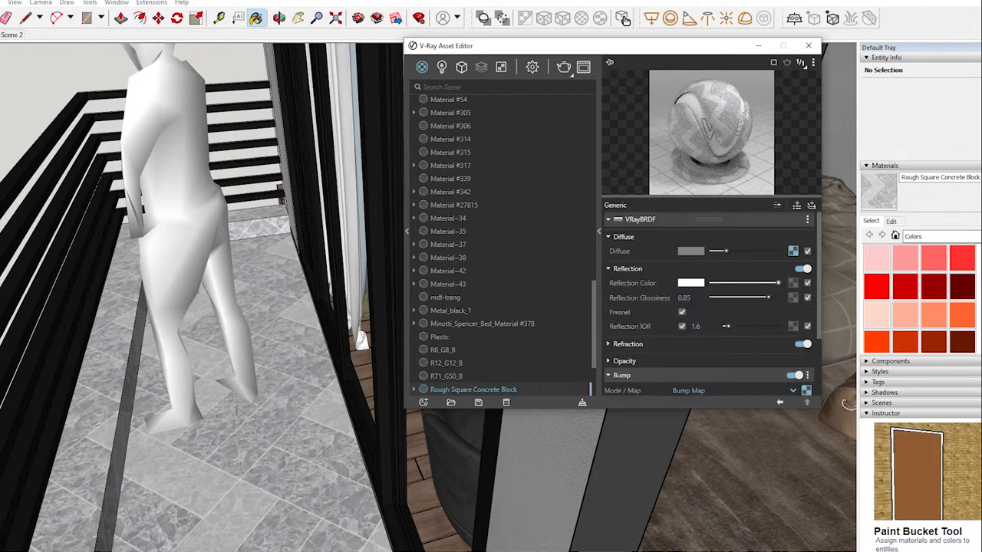
{"action": "left_click_drag", "start_coordinate": [768, 297], "coordinate": [762, 297]}
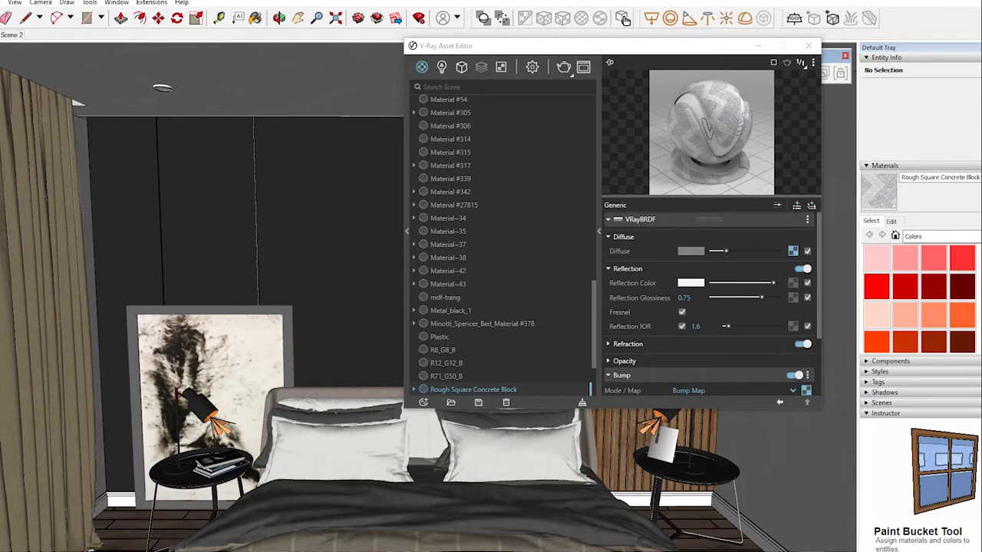
{"action": "left_click", "coordinate": [448, 231]}
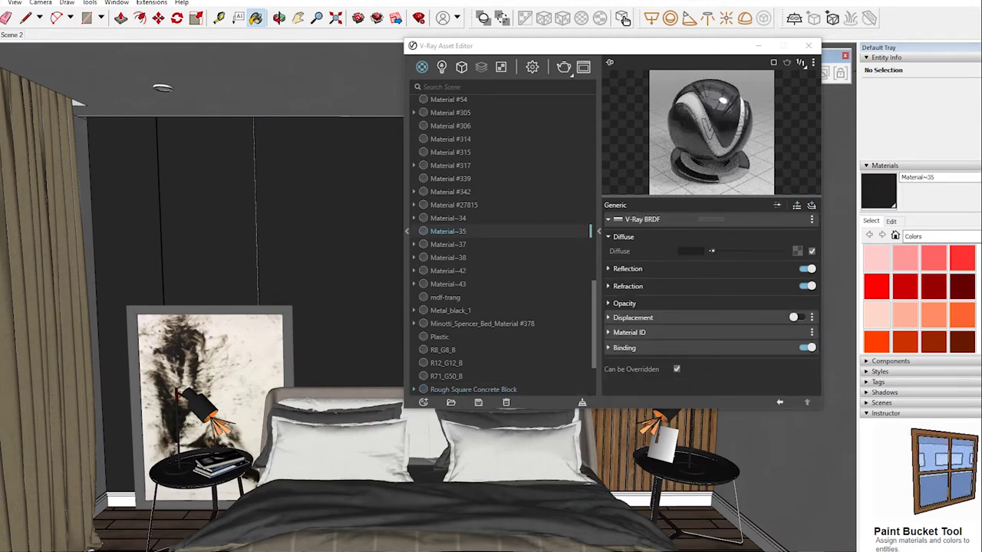
Set reflection glossiness to 0.9, switch the preview to a sphere, and give Color_000 a dark grey reflection
{"action": "left_click", "coordinate": [628, 268]}
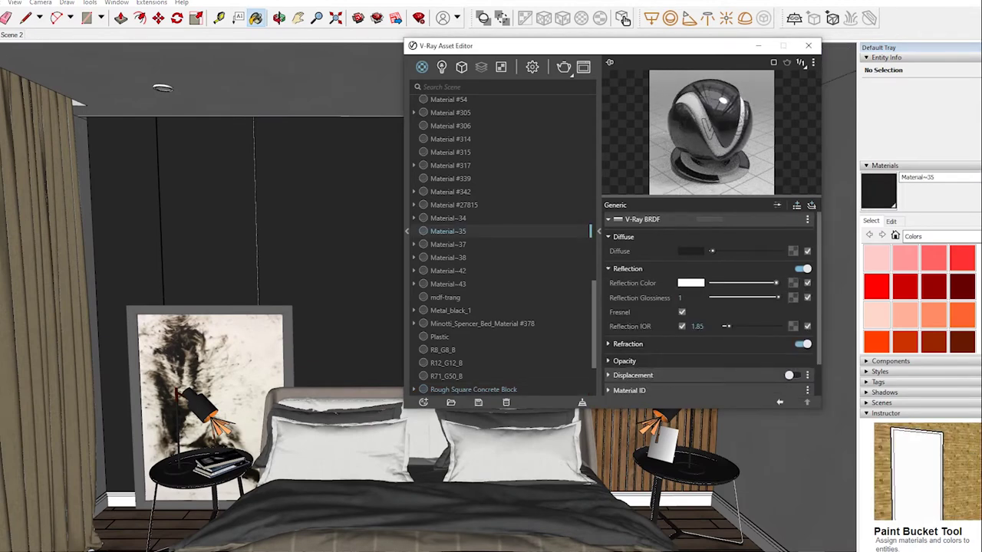
{"action": "left_click_drag", "start_coordinate": [778, 298], "coordinate": [771, 298]}
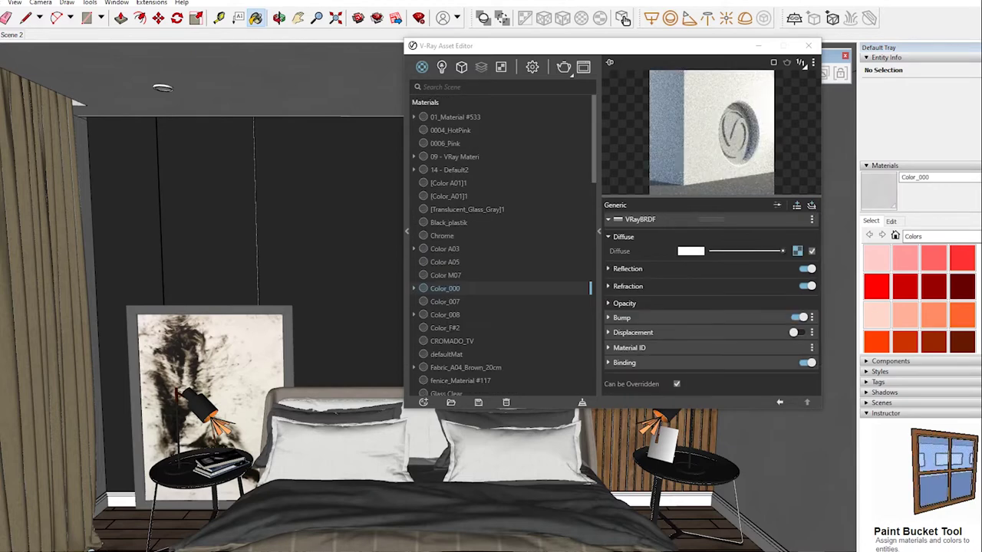
{"action": "left_click", "coordinate": [805, 62]}
{"action": "left_click", "coordinate": [780, 95]}
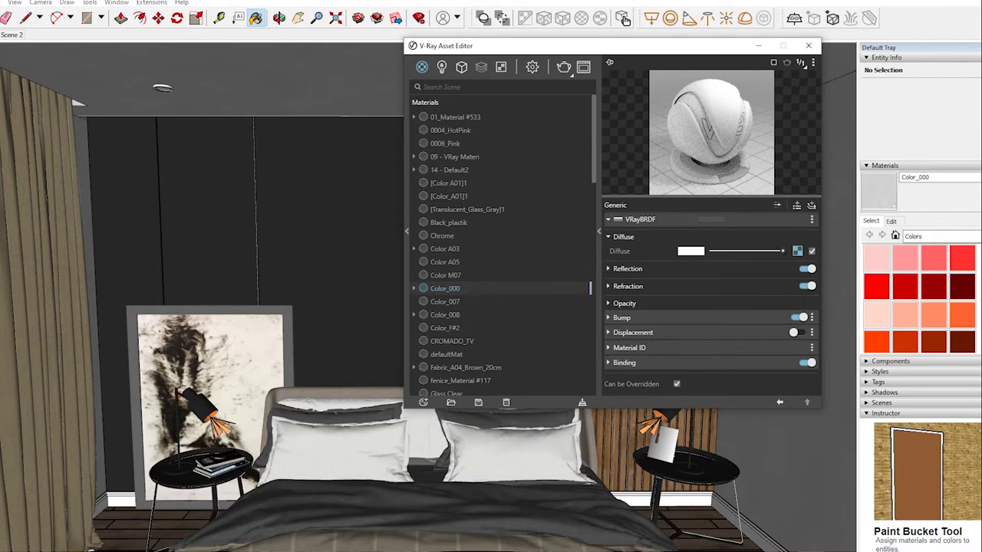
{"action": "left_click", "coordinate": [628, 268]}
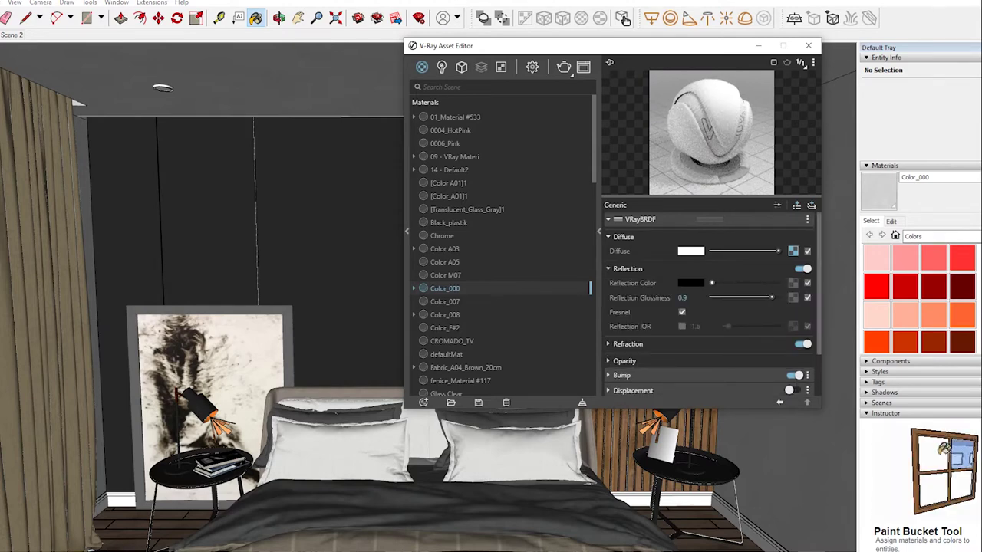
{"action": "left_click_drag", "start_coordinate": [711, 283], "coordinate": [713, 283]}
Orbit toward the wood-slat wall and sample its Material2
{"action": "middle_click_drag", "start_coordinate": [460, 460], "coordinate": [230, 460]}
{"action": "key", "text": "b"}
{"action": "left_click", "coordinate": [230, 192], "text": "alt"}
{"action": "middle_click_drag", "start_coordinate": [230, 307], "coordinate": [269, 307]}
{"action": "scroll", "coordinate": [230, 307], "scroll_direction": "up", "scroll_amount": 2}
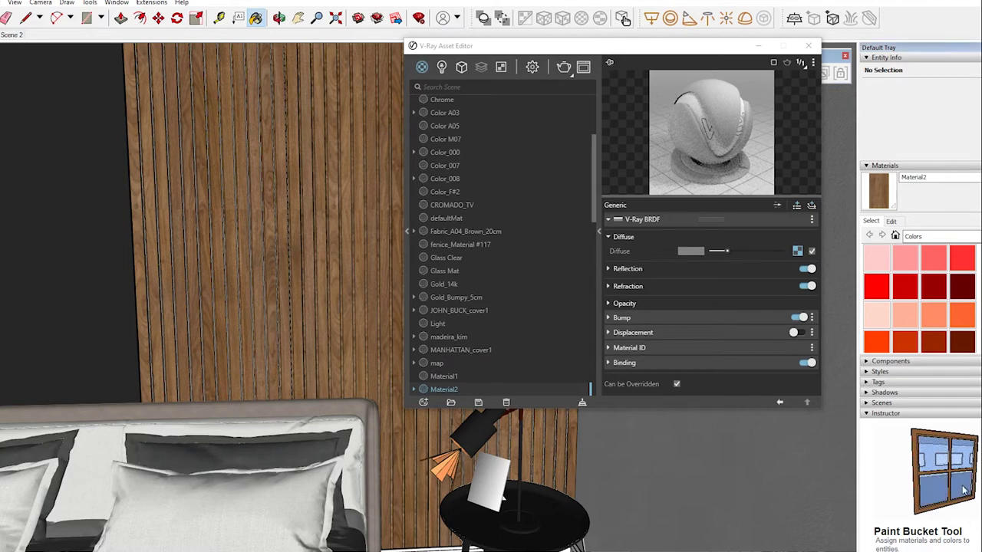
Brighten Material #26's reflection colour slightly, then open the wood Material2 for editing
{"action": "middle_click_drag", "start_coordinate": [269, 307], "coordinate": [291, 307]}
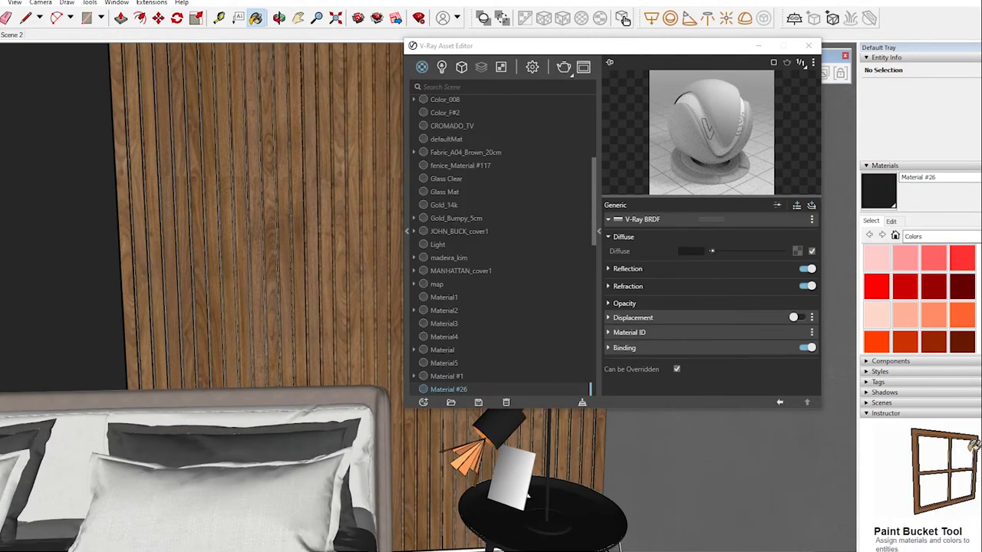
{"action": "left_click", "coordinate": [627, 268]}
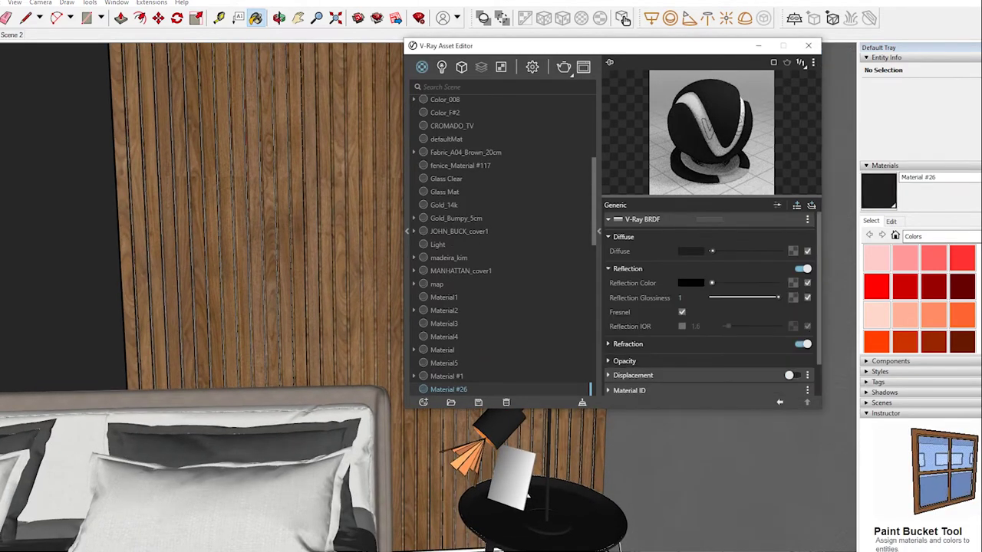
{"action": "left_click_drag", "start_coordinate": [710, 283], "coordinate": [715, 283]}
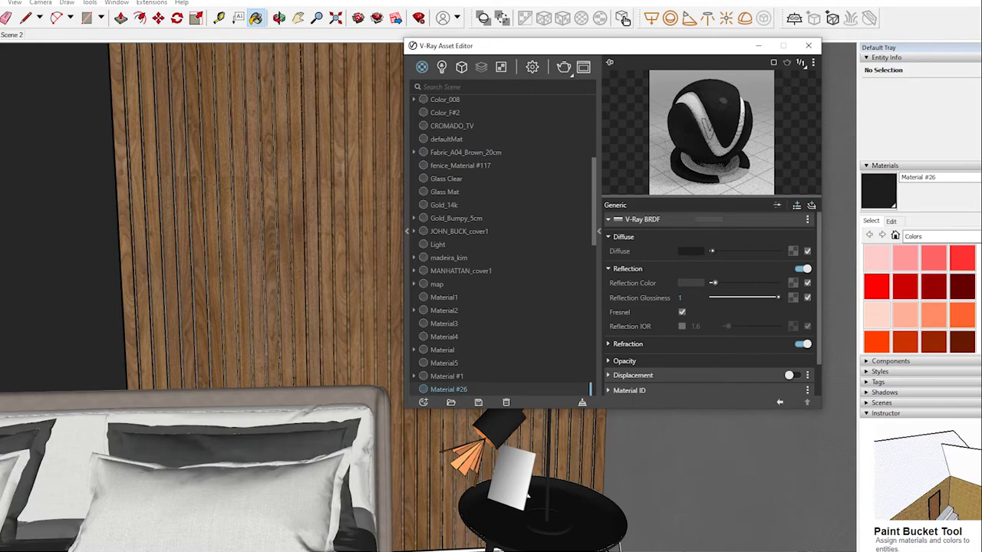
{"action": "middle_click_drag", "start_coordinate": [231, 307], "coordinate": [123, 253]}
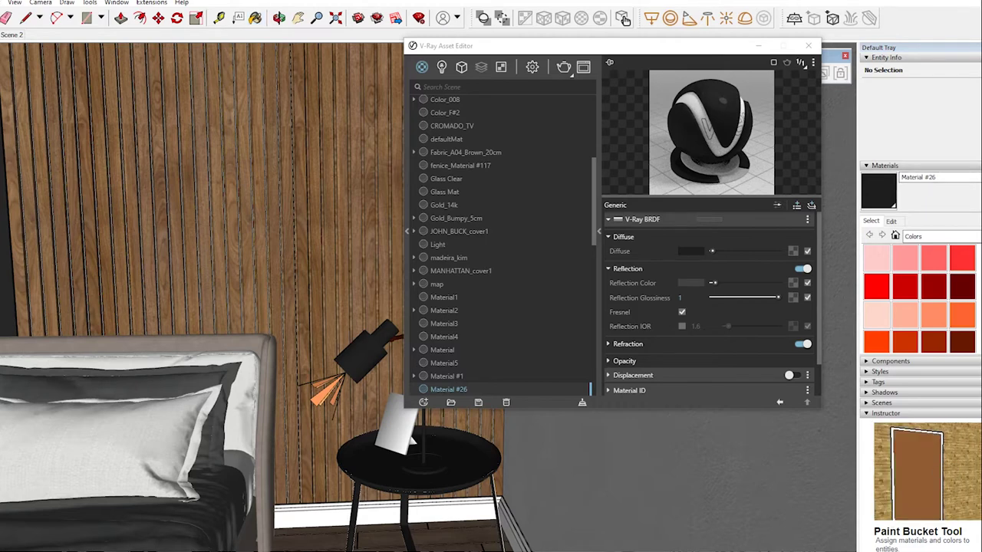
{"action": "left_click", "coordinate": [443, 310]}
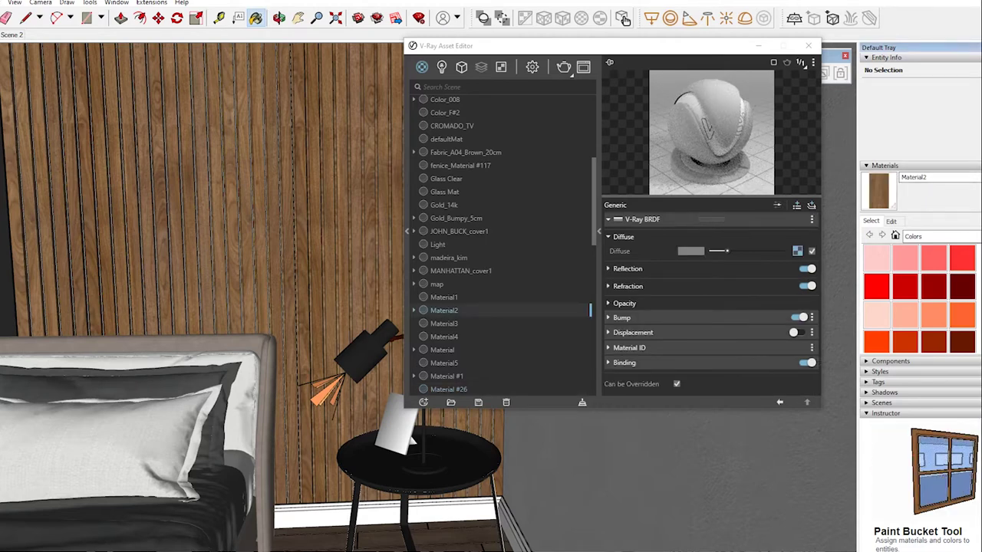
Pick up the painting's Material #1 and darken its reflection colour slightly
{"action": "middle_click_drag", "start_coordinate": [307, 307], "coordinate": [691, 307]}
{"action": "left_click", "coordinate": [154, 399], "text": "alt"}
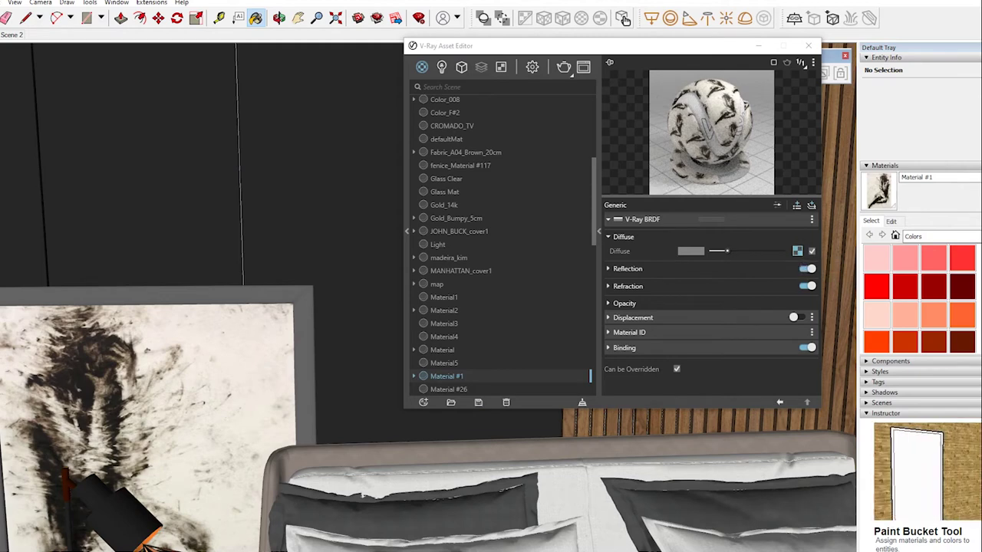
{"action": "left_click", "coordinate": [609, 269]}
{"action": "left_click_drag", "start_coordinate": [742, 283], "coordinate": [739, 283]}
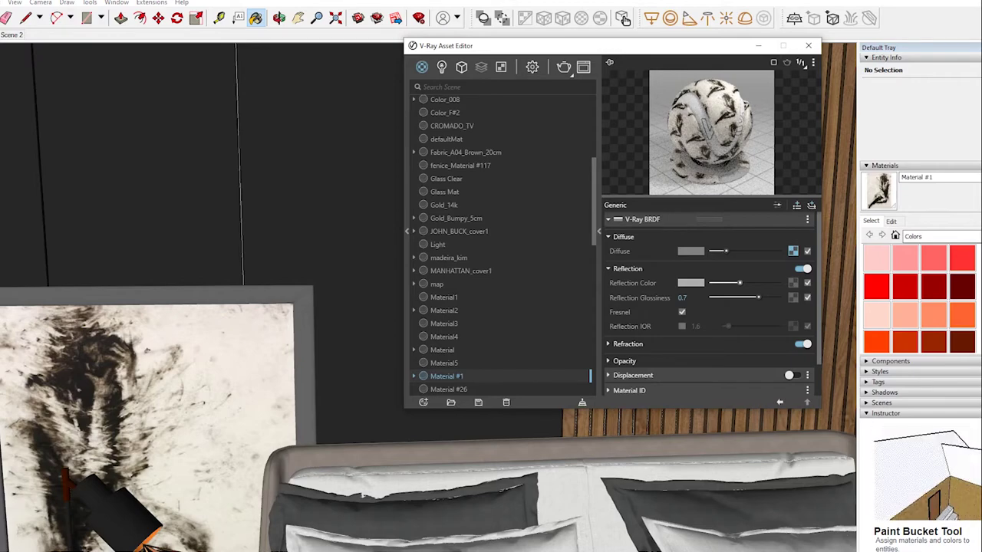
{"action": "mouse_move", "coordinate": [192, 230]}
{"action": "middle_mouse_down"}
{"action": "mouse_move", "coordinate": [223, 169]}
{"action": "mouse_move", "coordinate": [222, 376]}
{"action": "middle_mouse_up"}
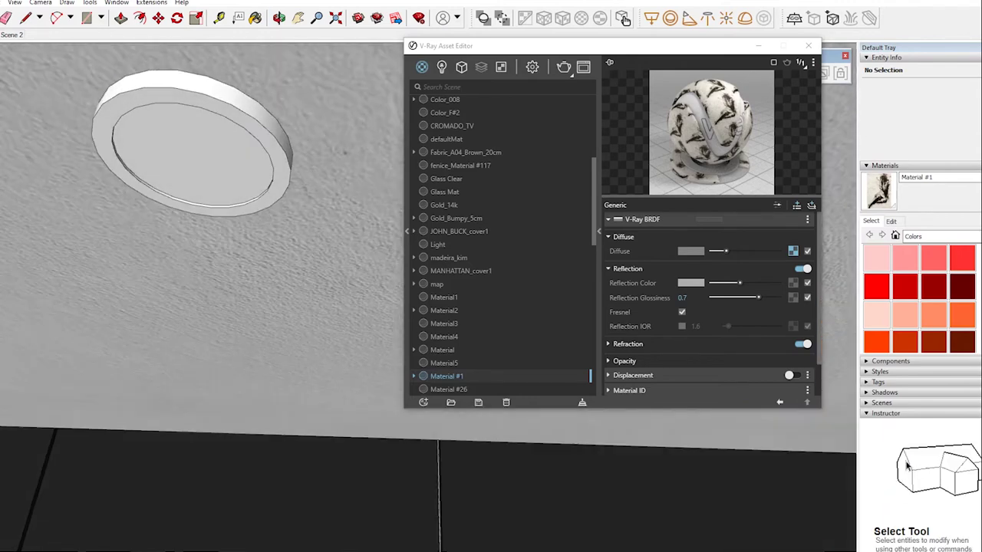
Select the round ceiling light fixture and orbit around the ceiling to inspect it
{"action": "left_click", "coordinate": [247, 97]}
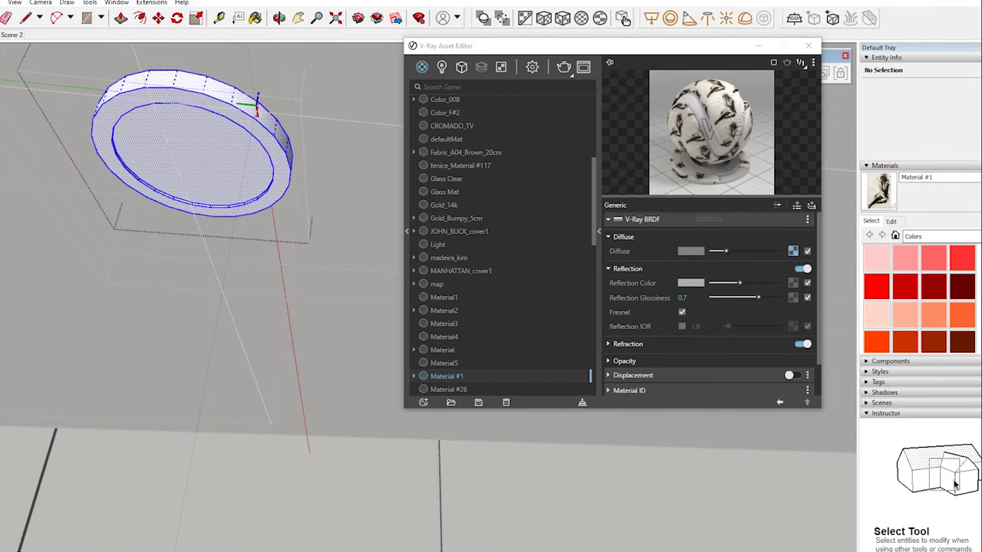
{"action": "middle_click_drag", "start_coordinate": [231, 307], "coordinate": [115, 253]}
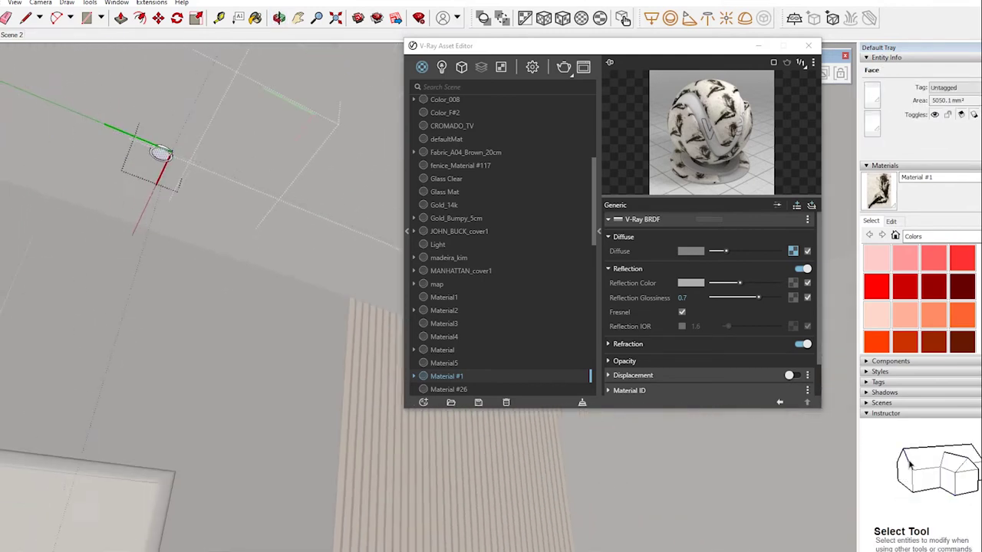
{"action": "mouse_move", "coordinate": [269, 307]}
{"action": "middle_mouse_down"}
{"action": "mouse_move", "coordinate": [398, 293]}
{"action": "mouse_move", "coordinate": [338, 277]}
{"action": "middle_mouse_up"}
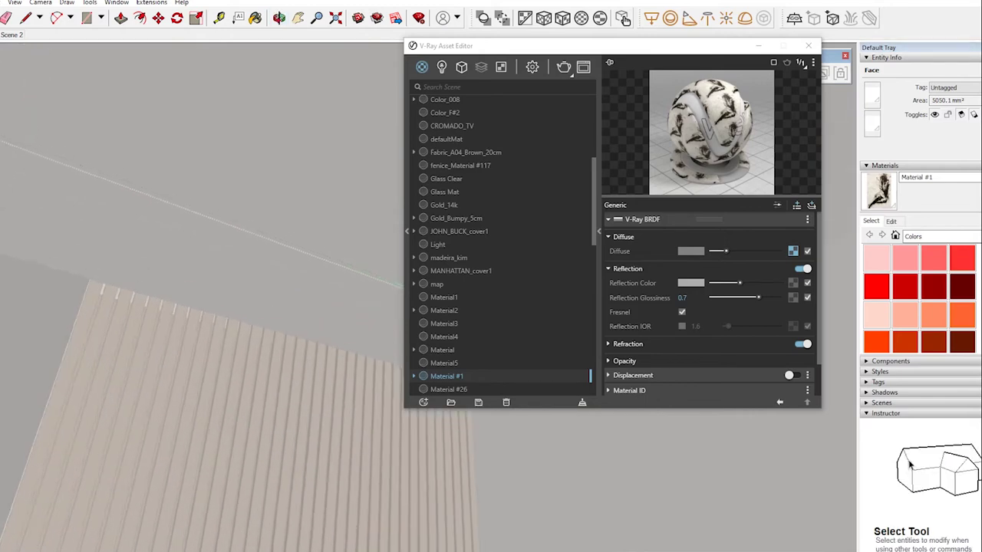
{"action": "mouse_move", "coordinate": [231, 307]}
{"action": "middle_mouse_down"}
{"action": "mouse_move", "coordinate": [291, 292]}
{"action": "mouse_move", "coordinate": [384, 323]}
{"action": "middle_mouse_up"}
{"action": "middle_click_drag", "start_coordinate": [306, 307], "coordinate": [399, 292]}
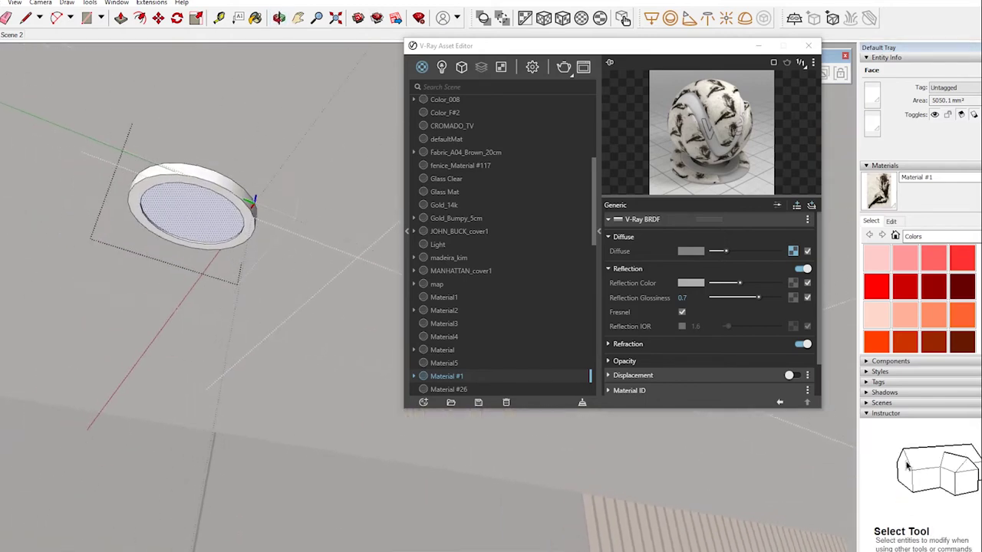
Paint the fixture's inner disc with the red Color A03 material and show its settings
{"action": "left_click", "coordinate": [933, 261]}
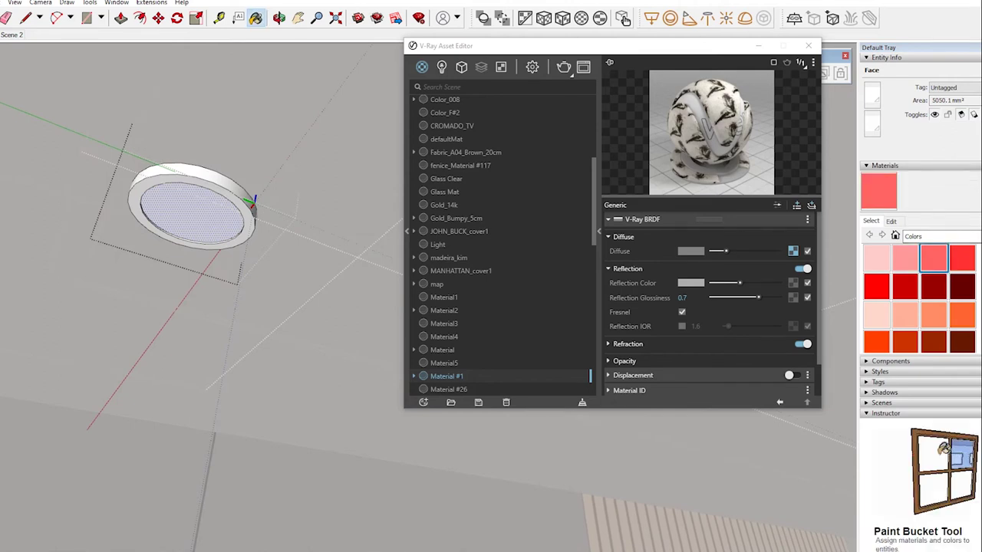
{"action": "left_click", "coordinate": [192, 211]}
{"action": "key", "text": "space"}
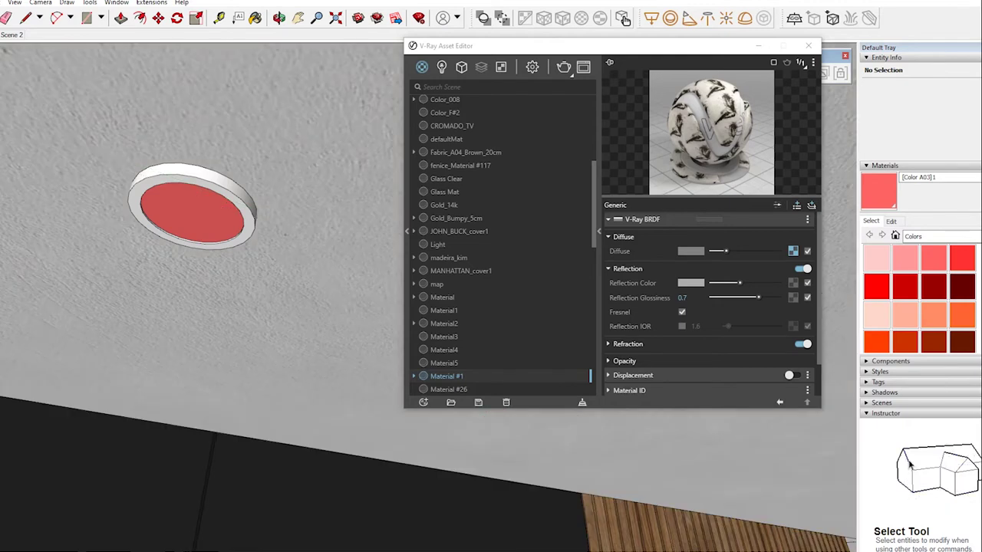
{"action": "key", "text": "b"}
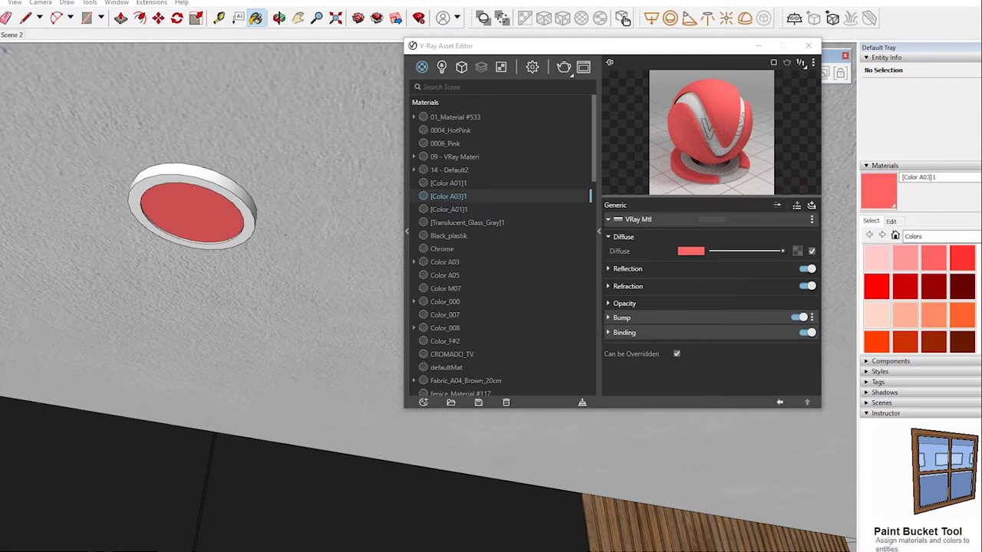
Add an Emissive layer to [Color A03]1 with intensity 30
{"action": "left_click", "coordinate": [811, 204]}
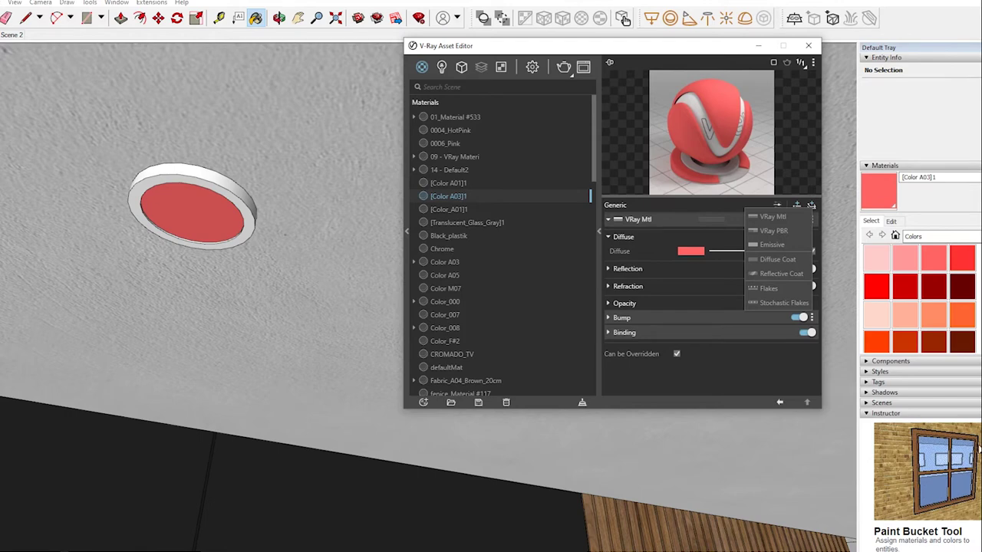
{"action": "left_click", "coordinate": [771, 244]}
{"action": "left_click", "coordinate": [627, 238]}
{"action": "type", "text": "30"}
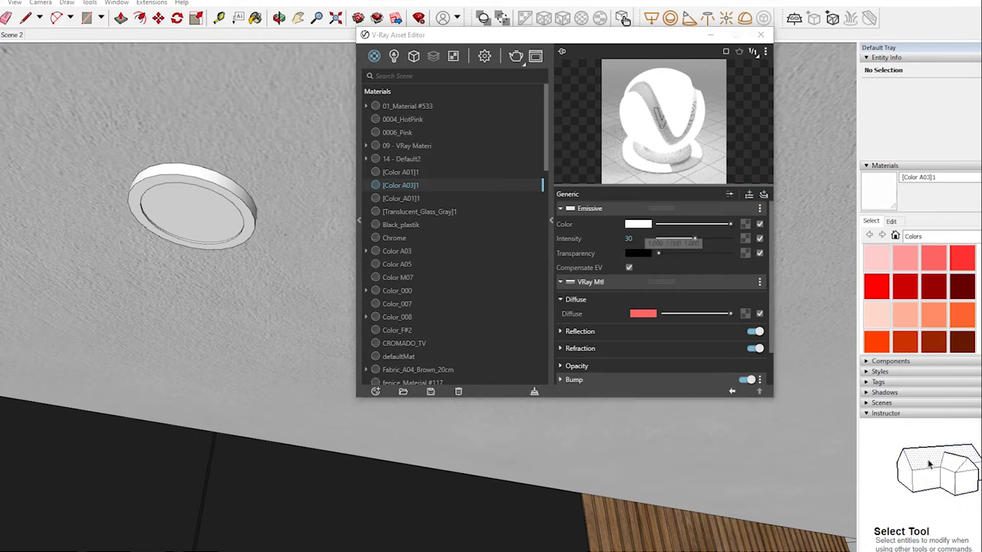
Give the emissive glow a pale warm peach colour and show the Lights list
{"action": "left_click", "coordinate": [638, 223]}
{"action": "left_click", "coordinate": [469, 195]}
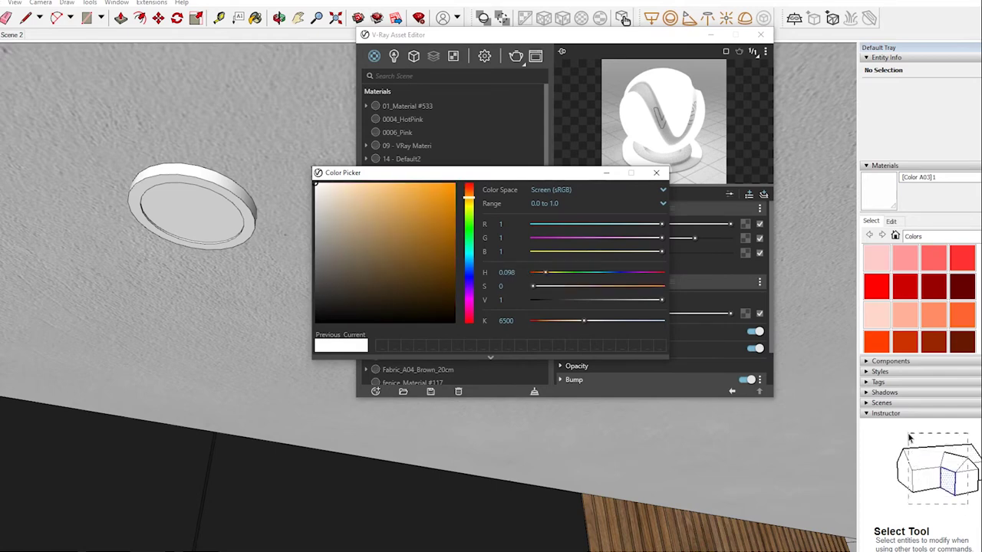
{"action": "left_click_drag", "start_coordinate": [373, 189], "coordinate": [365, 186]}
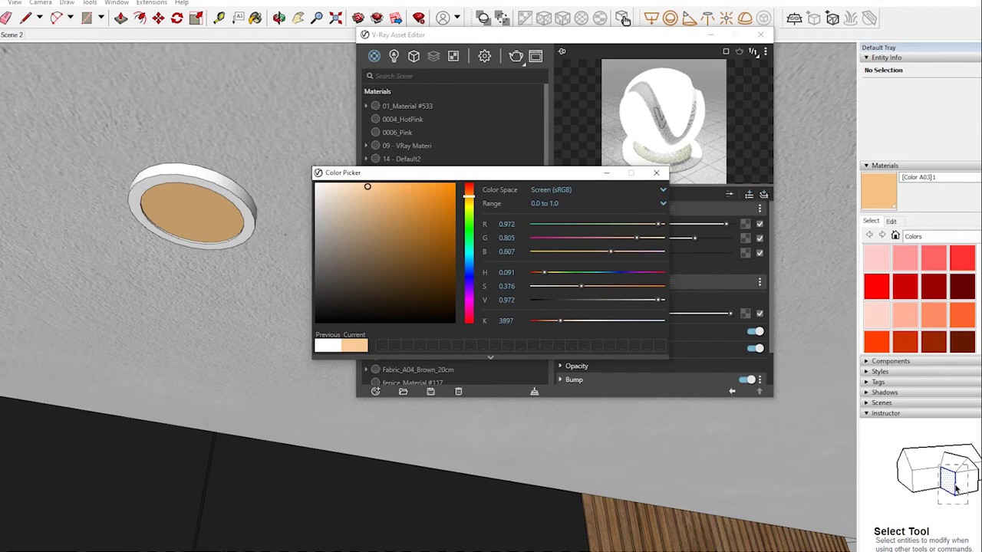
{"action": "left_click", "coordinate": [469, 191]}
{"action": "left_click_drag", "start_coordinate": [365, 187], "coordinate": [338, 187]}
{"action": "left_click", "coordinate": [656, 172]}
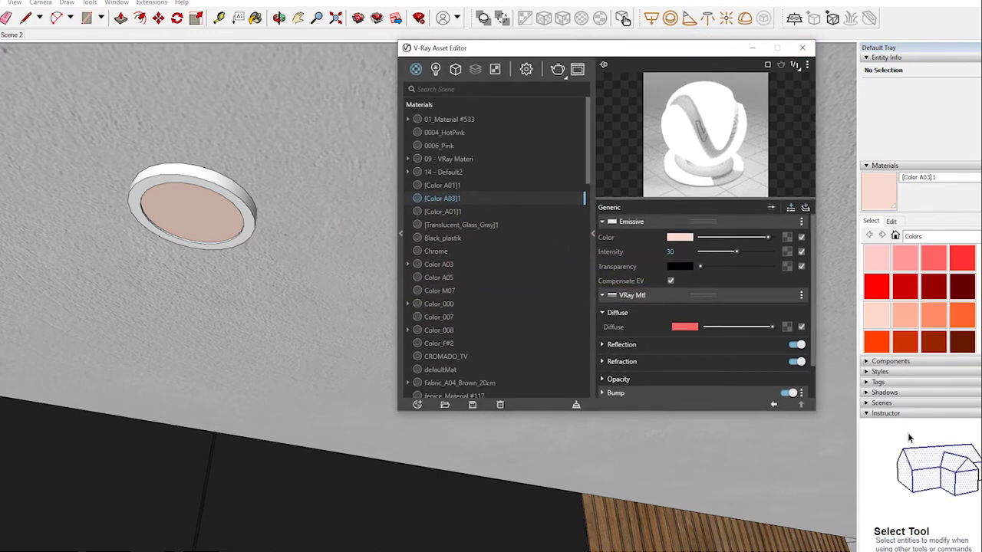
{"action": "left_click", "coordinate": [527, 69]}
{"action": "left_click", "coordinate": [435, 69]}
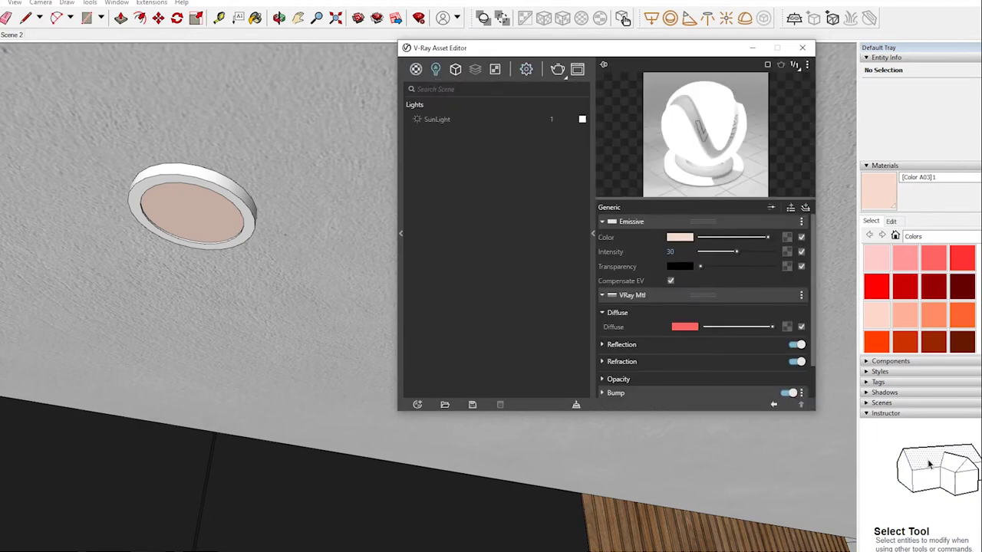
Close the Asset Editor and dismiss the IES profile file request without choosing a profile
{"action": "left_click", "coordinate": [803, 47]}
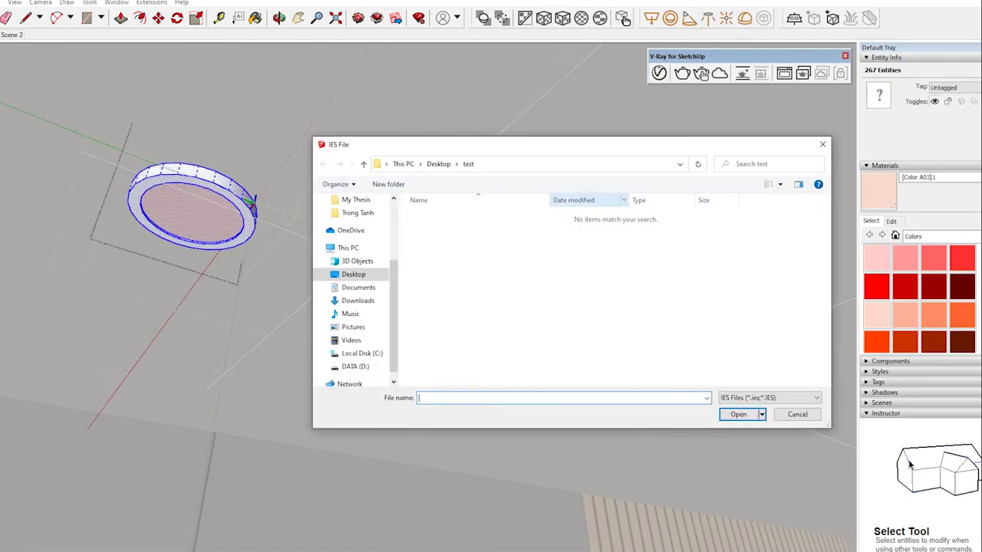
{"action": "left_click", "coordinate": [355, 366]}
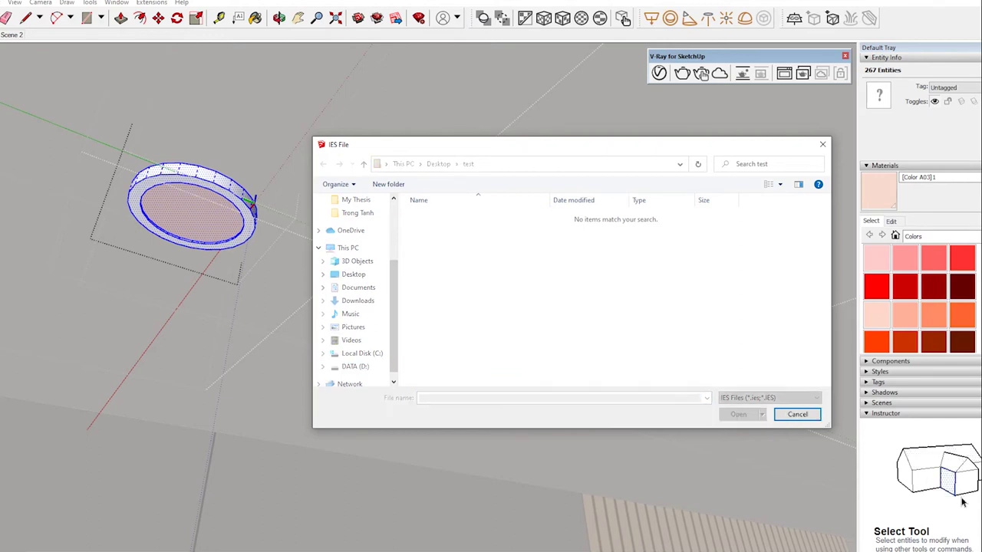
{"action": "key", "text": "Escape"}
{"action": "left_click", "coordinate": [689, 17]}
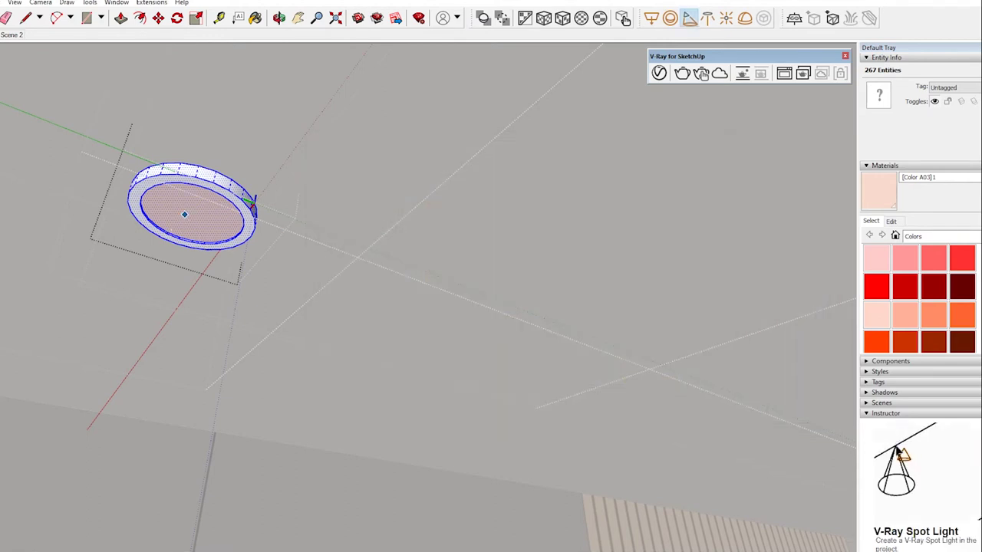
Place a V-Ray Spot Light at the fixture's centre, select it and open its parameters
{"action": "left_click", "coordinate": [179, 207]}
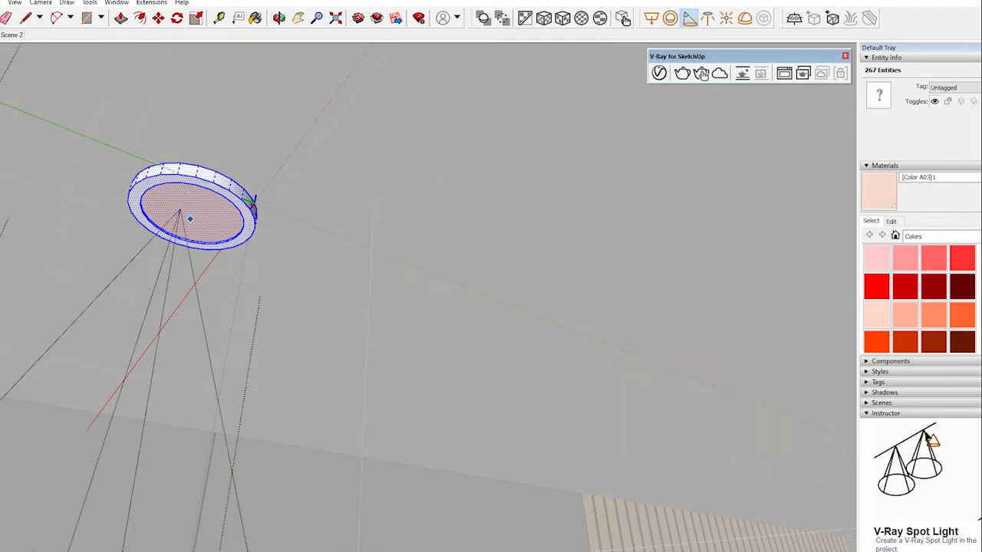
{"action": "scroll", "coordinate": [201, 244], "scroll_direction": "down", "scroll_amount": 1}
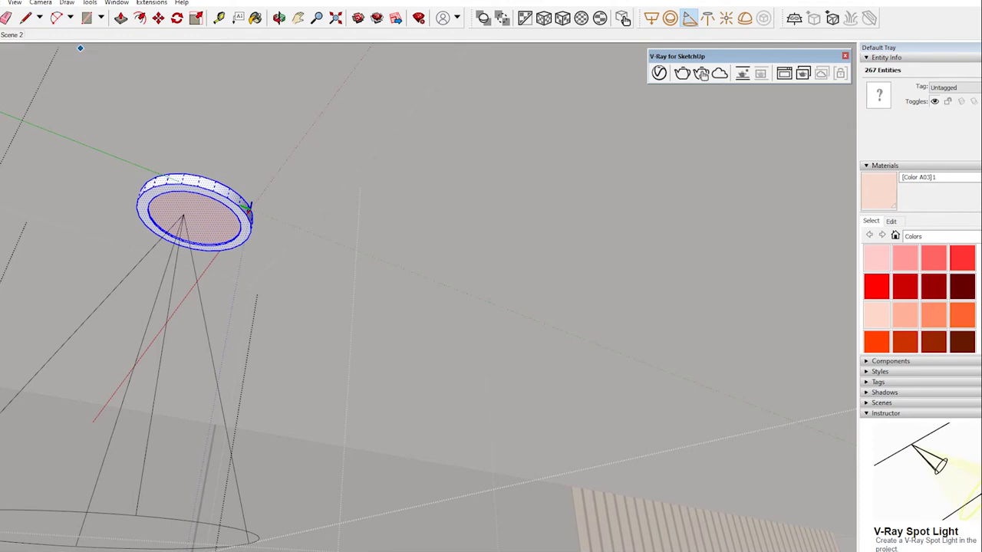
{"action": "key", "text": "space"}
{"action": "left_click", "coordinate": [195, 213]}
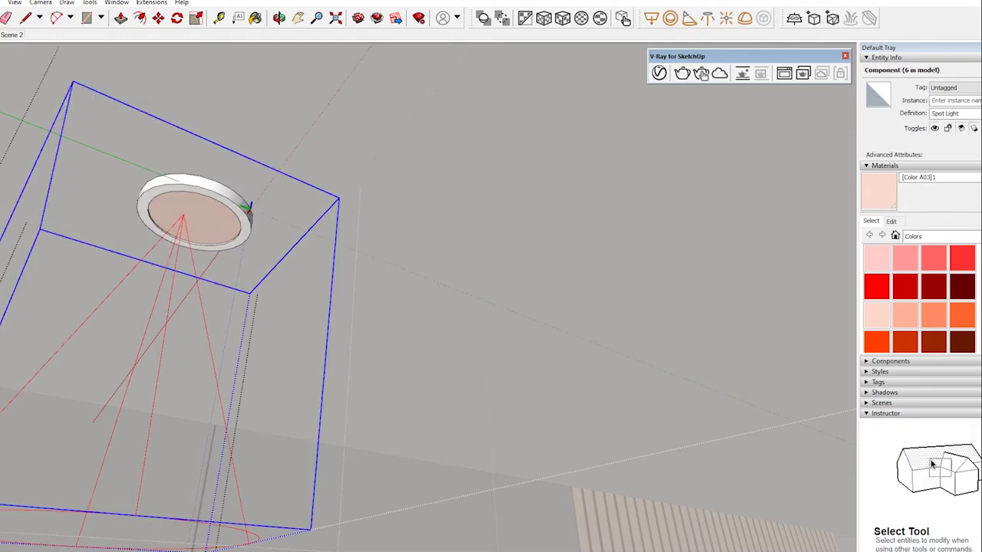
{"action": "left_click", "coordinate": [658, 72]}
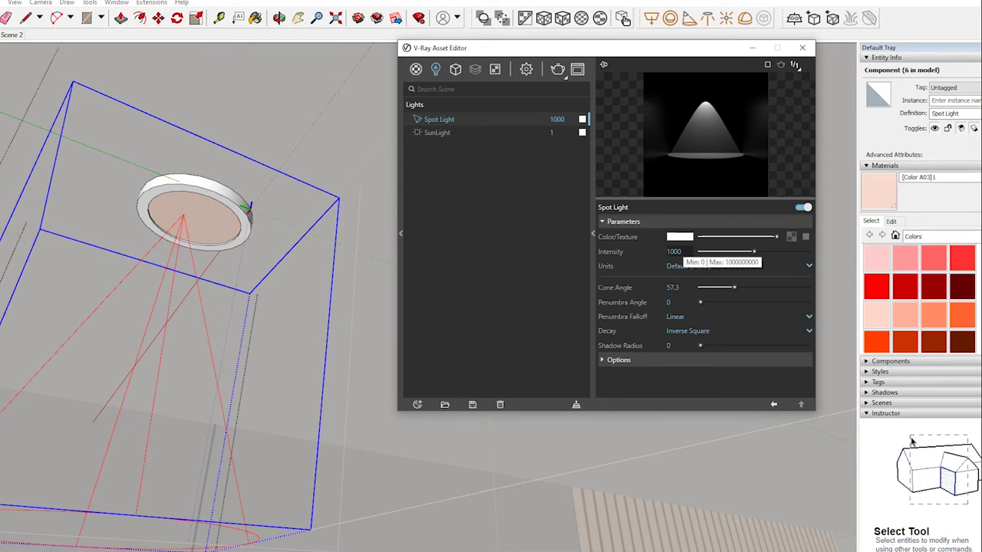
Set the spot light intensity to 200
{"action": "left_click", "coordinate": [673, 251]}
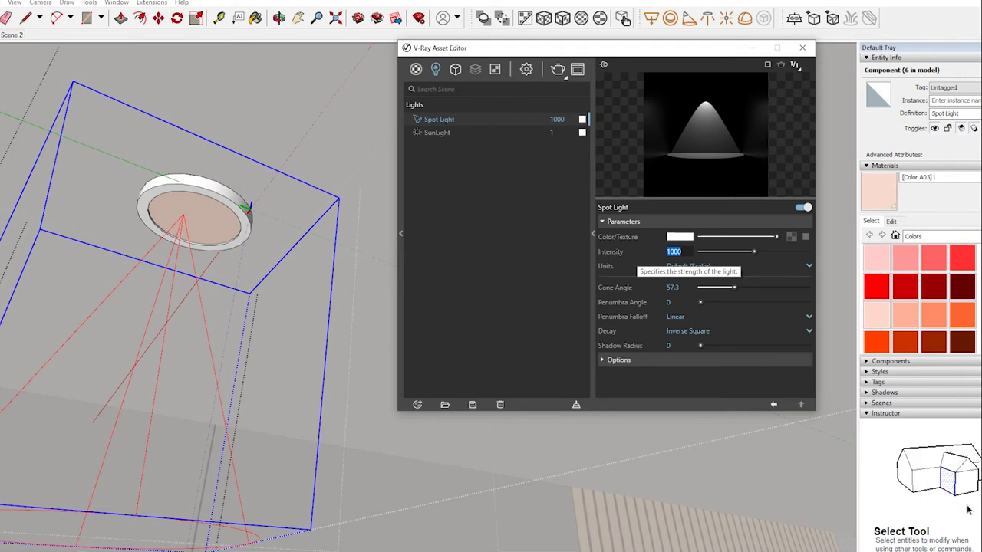
{"action": "type", "text": "2"}
{"action": "key", "text": "Return"}
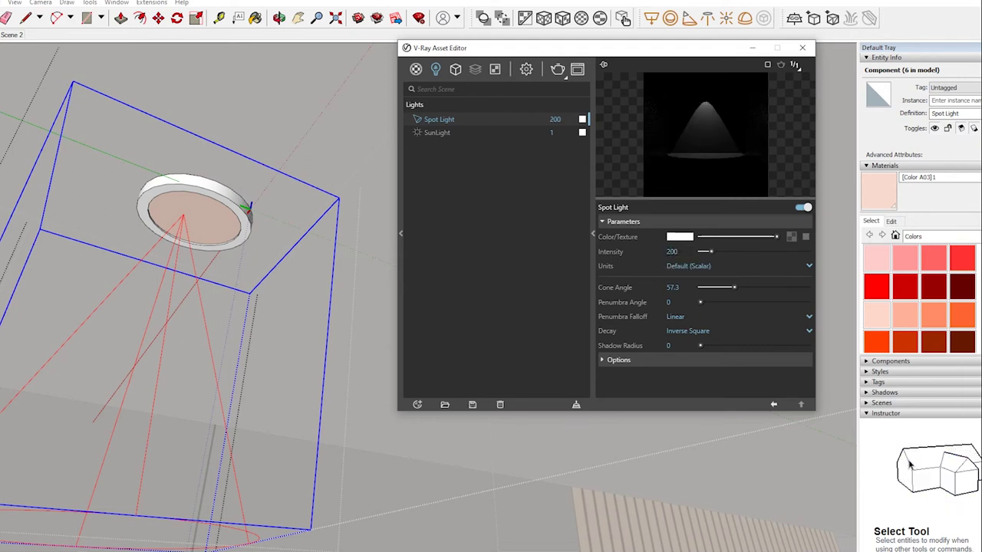
Give the spot light a pale warm peach colour and expand its extra options
{"action": "left_click", "coordinate": [680, 236]}
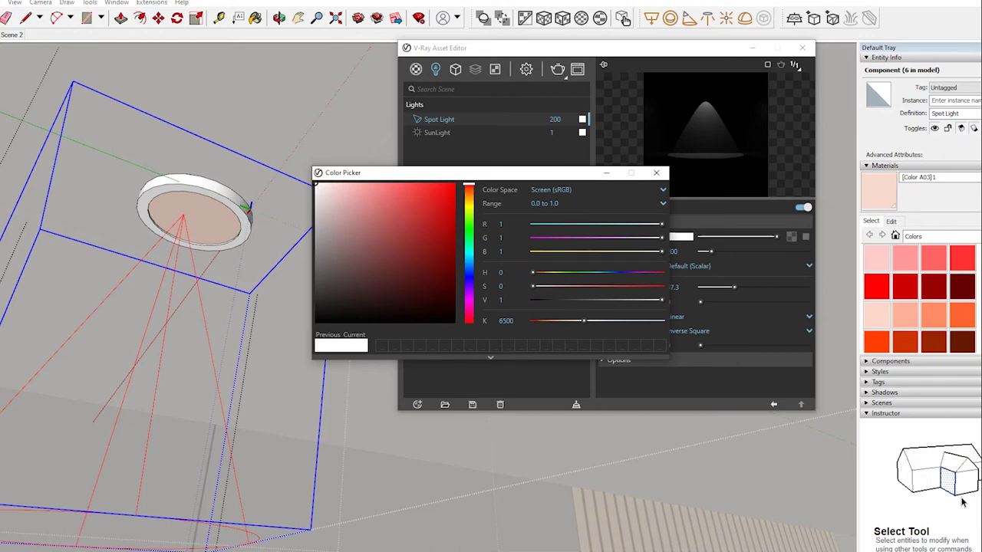
{"action": "left_click_drag", "start_coordinate": [469, 185], "coordinate": [469, 191]}
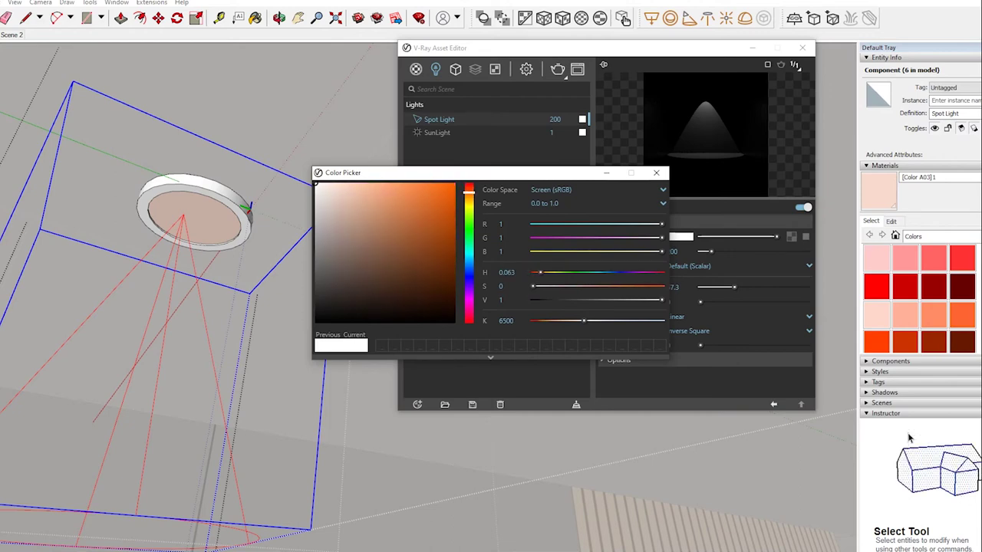
{"action": "left_click_drag", "start_coordinate": [369, 192], "coordinate": [336, 187]}
{"action": "left_click", "coordinate": [656, 173]}
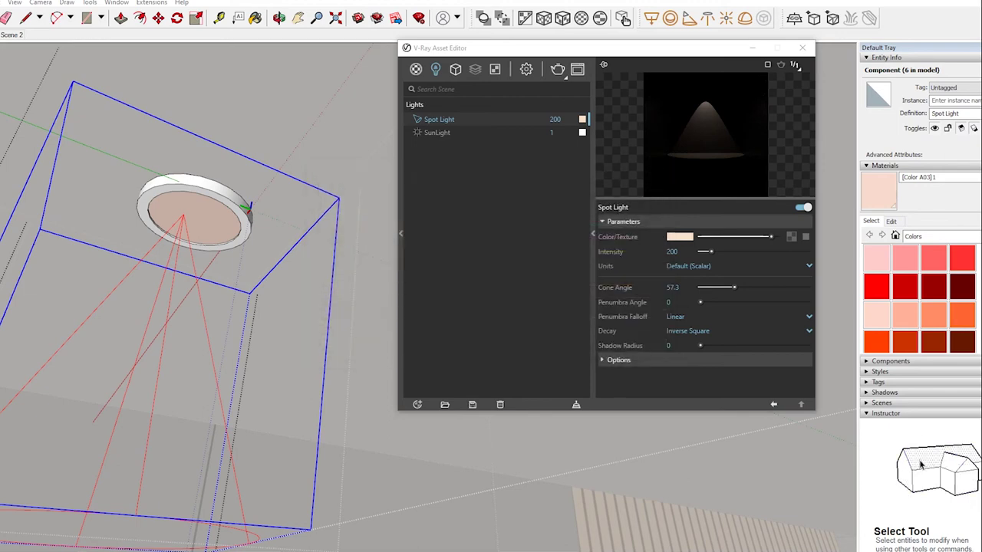
{"action": "left_click", "coordinate": [618, 359]}
{"action": "scroll", "coordinate": [702, 307], "scroll_direction": "down", "scroll_amount": 1}
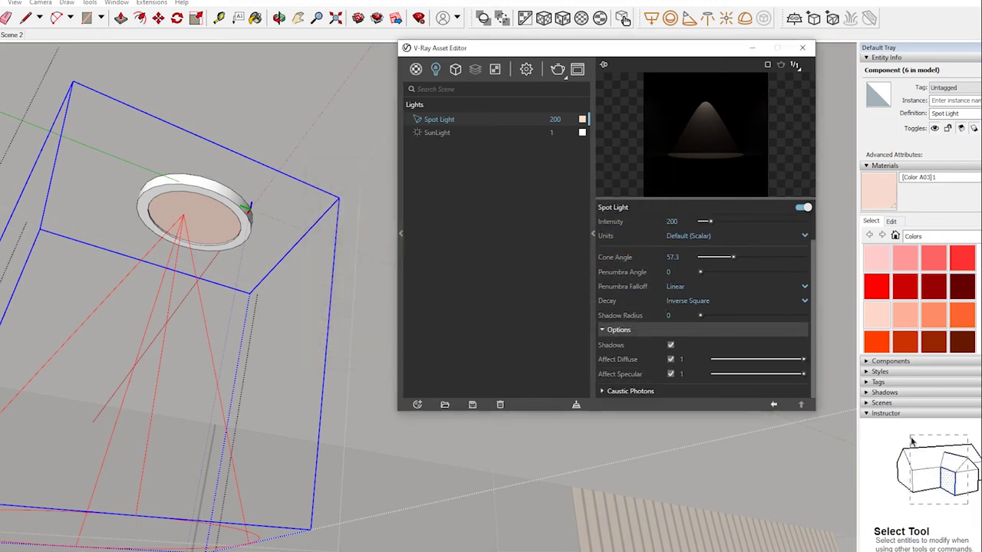
{"action": "scroll", "coordinate": [702, 307], "scroll_direction": "up", "scroll_amount": 1}
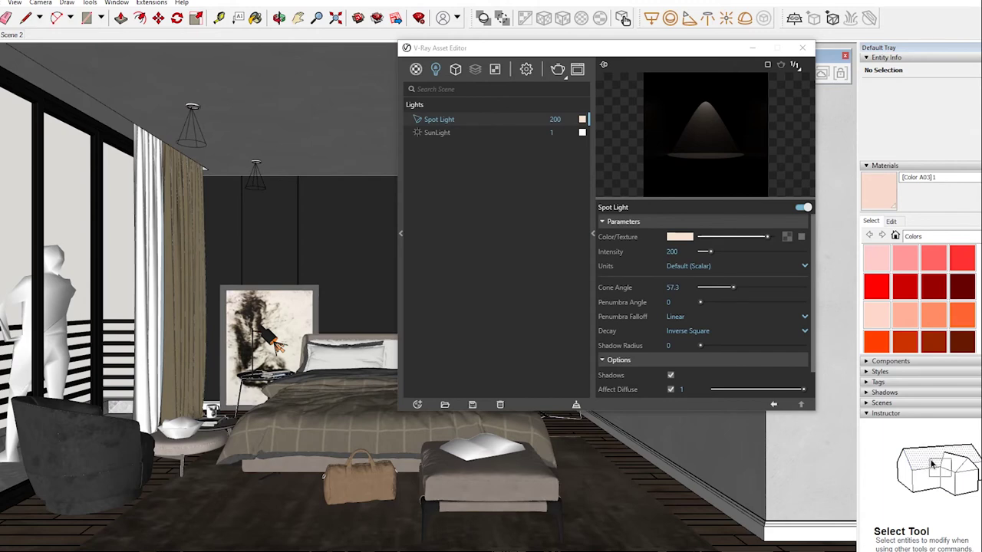
Turn on the V-Ray denoiser and set the camera exposure value to 11
{"action": "left_click", "coordinate": [526, 70]}
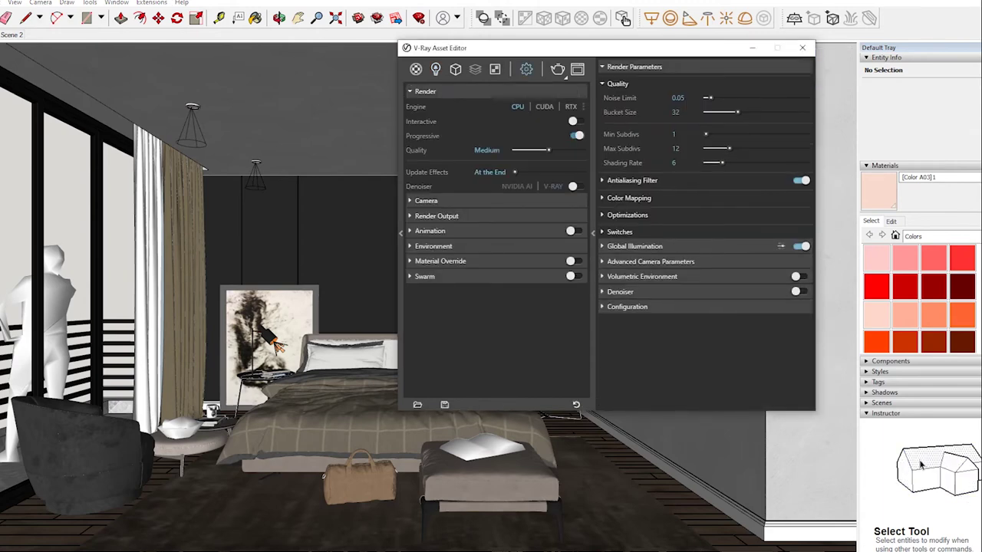
{"action": "left_click", "coordinate": [573, 185]}
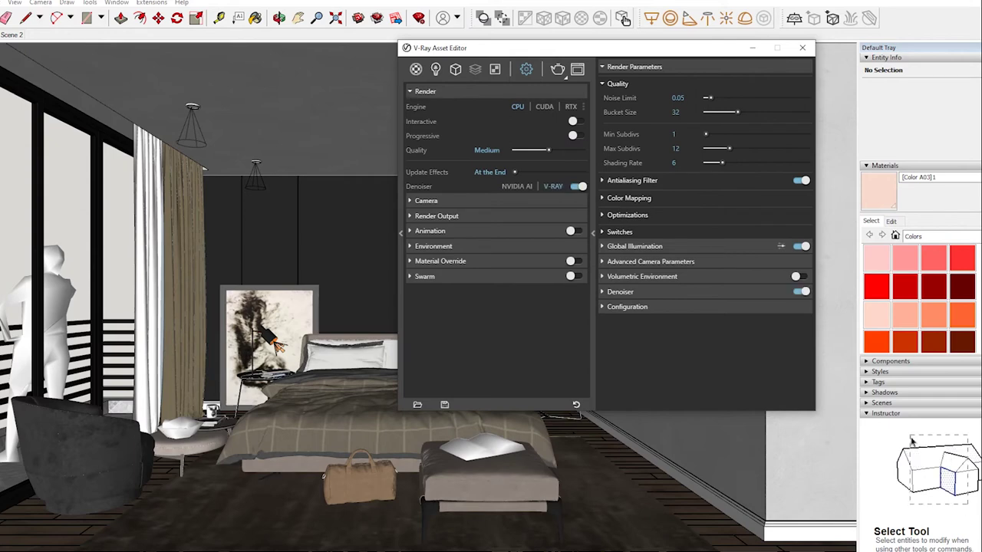
{"action": "left_click", "coordinate": [426, 200]}
{"action": "double_click", "coordinate": [484, 266]}
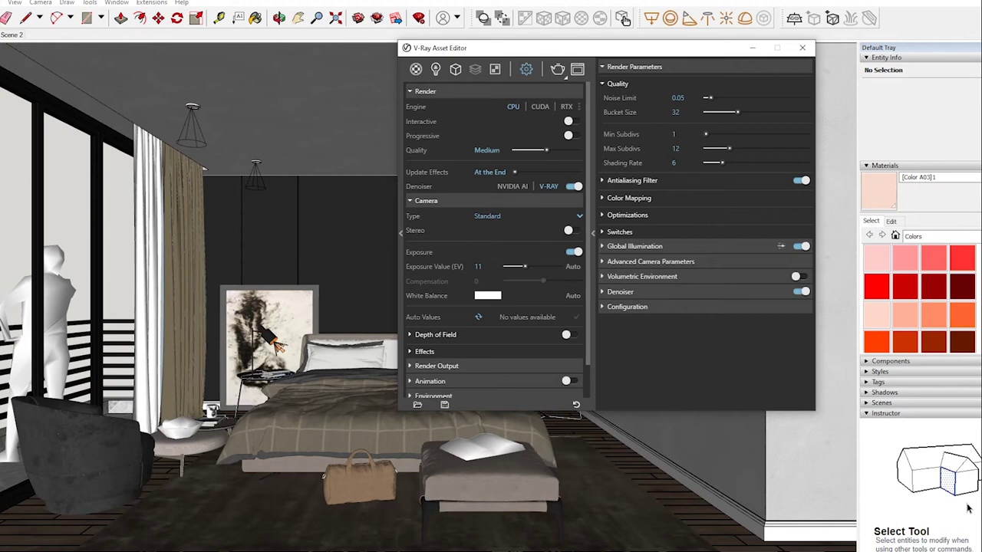
Set the output image width to 1200, giving a 1200 × 675 render size
{"action": "left_click", "coordinate": [437, 366]}
{"action": "scroll", "coordinate": [495, 246], "scroll_direction": "down", "scroll_amount": 3}
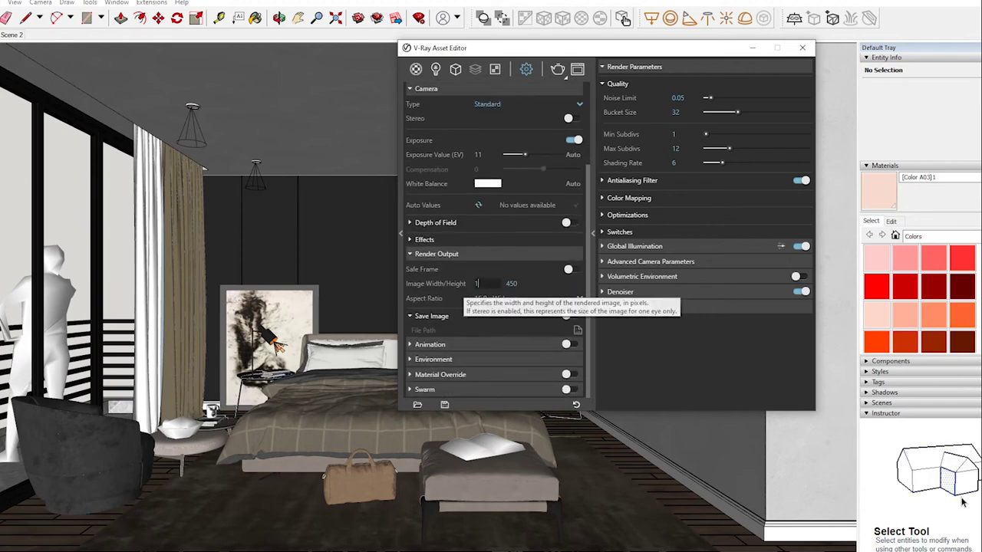
{"action": "type", "text": "129"}
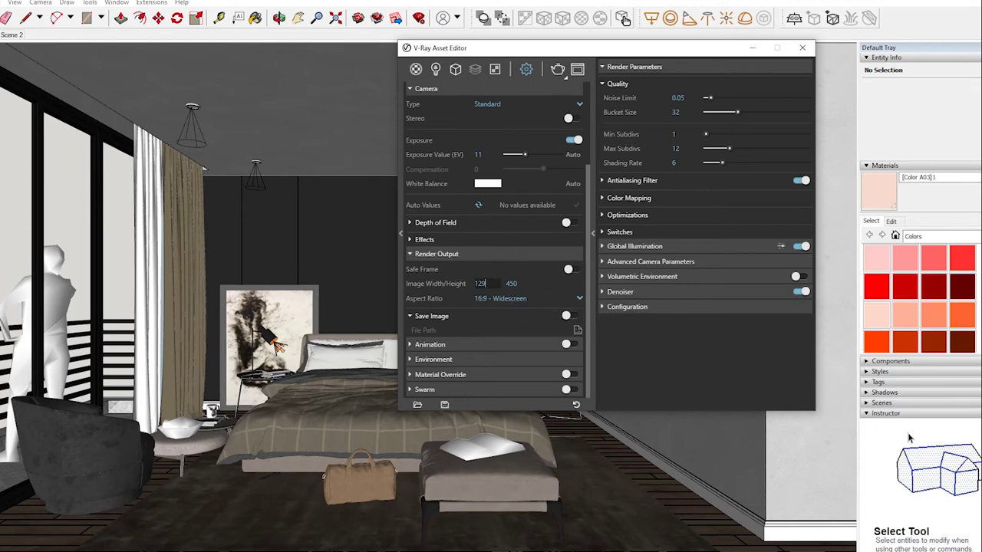
{"action": "key", "text": "BackSpace"}
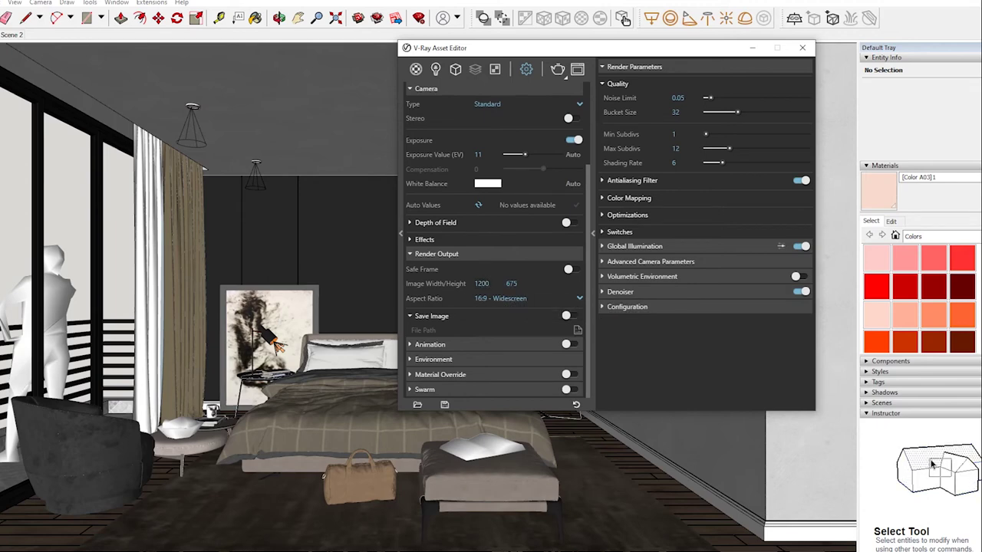
Enable the white GI environment override in the environment settings
{"action": "left_click", "coordinate": [434, 359]}
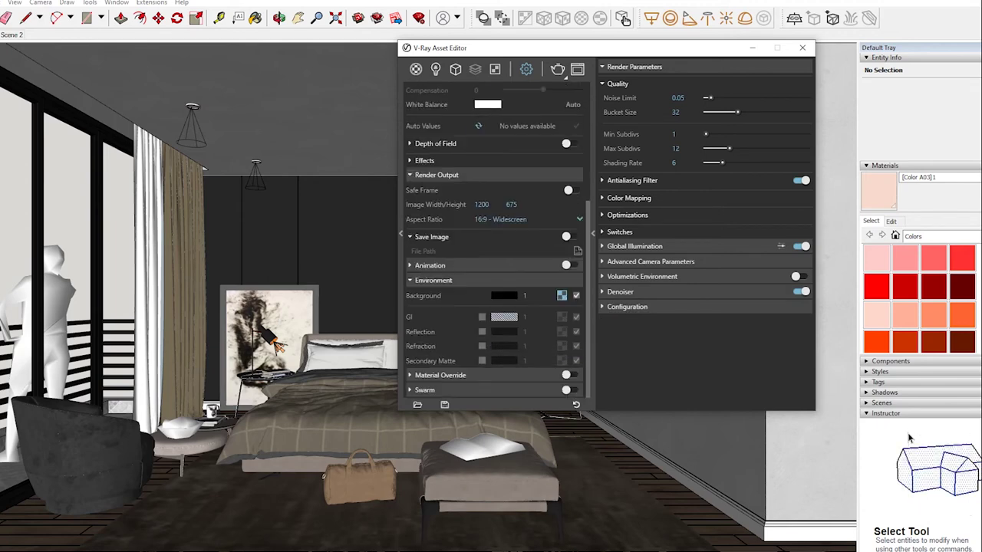
{"action": "left_click", "coordinate": [562, 296]}
{"action": "key", "text": "Escape"}
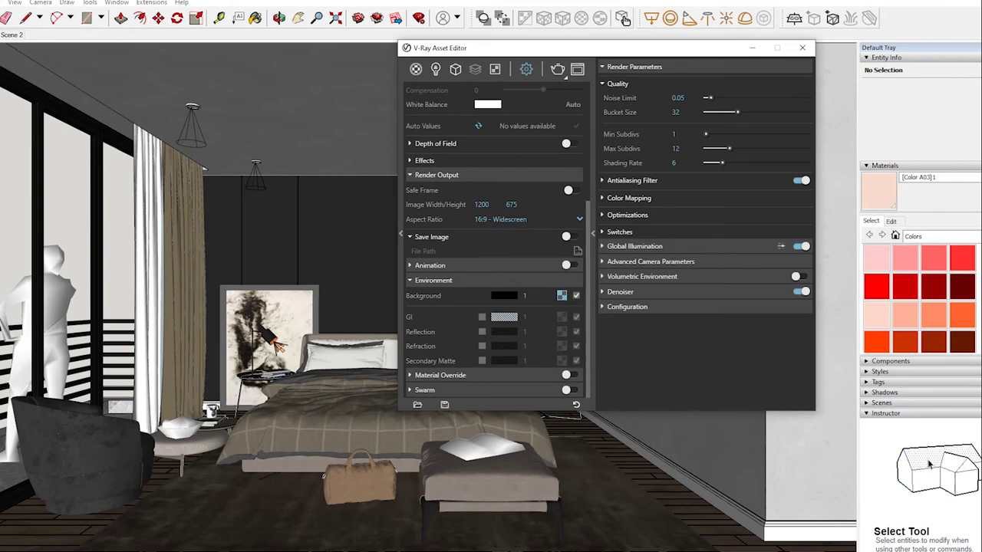
{"action": "left_click", "coordinate": [481, 317]}
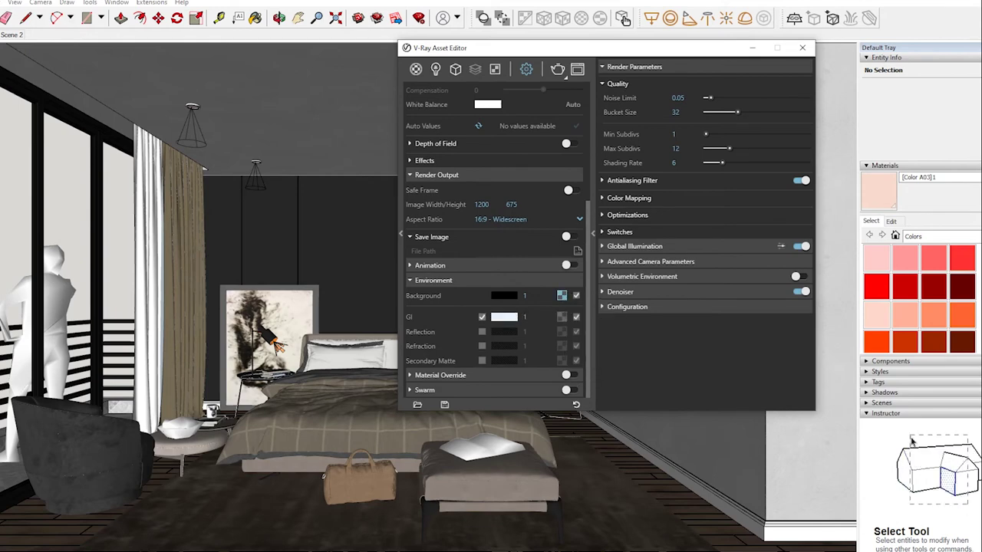
{"action": "left_click", "coordinate": [561, 317]}
{"action": "left_click", "coordinate": [591, 321]}
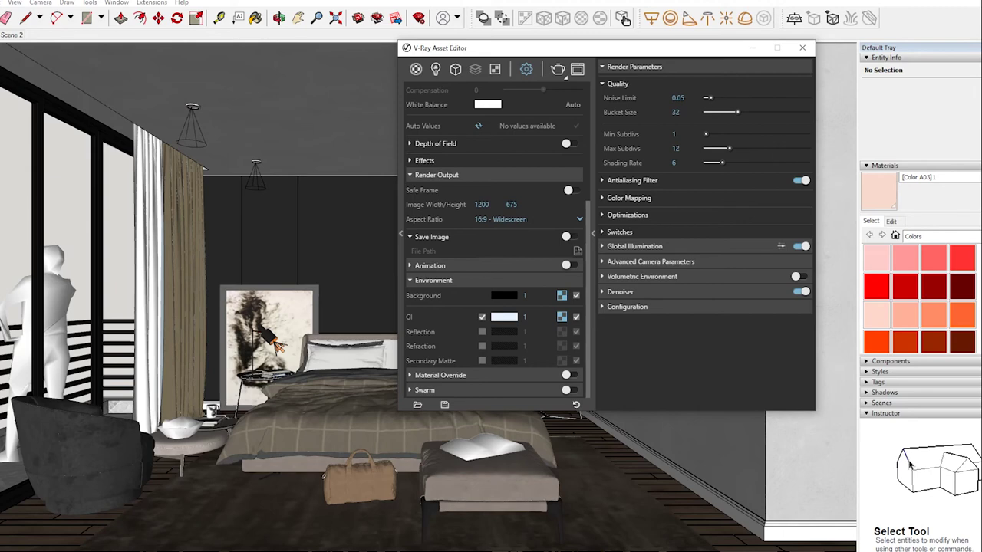
{"action": "scroll", "coordinate": [494, 245], "scroll_direction": "up", "scroll_amount": 2}
{"action": "scroll", "coordinate": [494, 245], "scroll_direction": "up", "scroll_amount": 2}
{"action": "scroll", "coordinate": [494, 245], "scroll_direction": "up", "scroll_amount": 2}
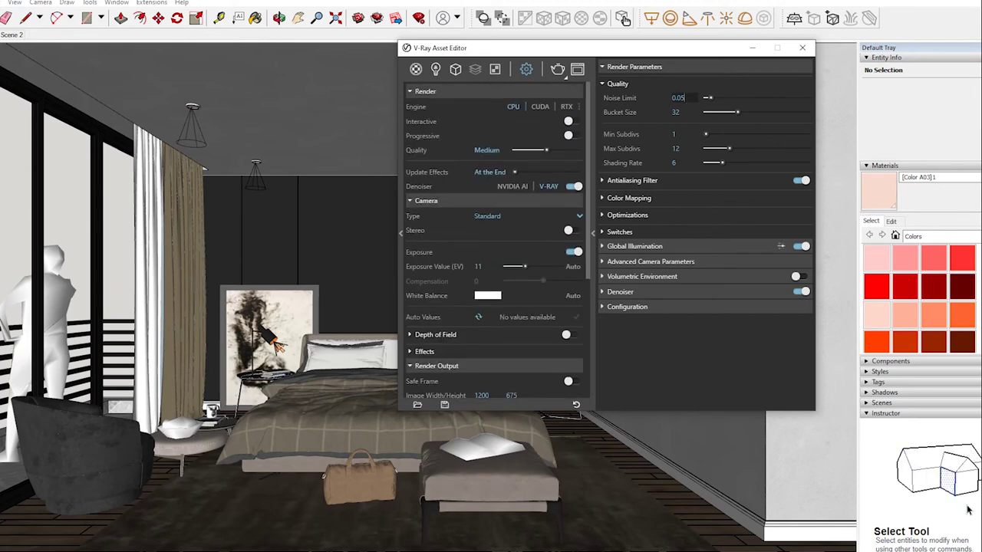
Set noise limit 0.01, bucket size 72 and max subdivs 24
{"action": "key", "text": "BackSpace"}
{"action": "type", "text": "1"}
{"action": "key", "text": "Return"}
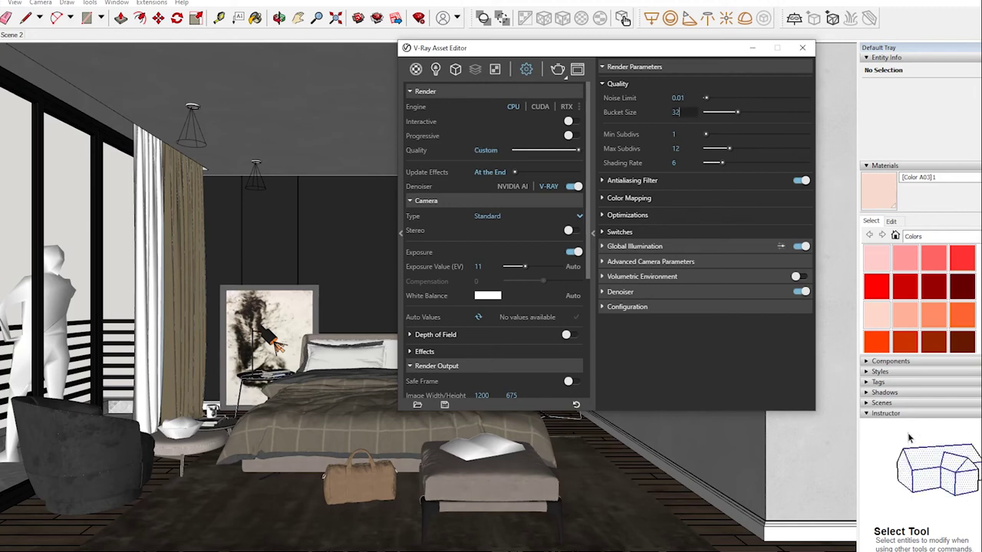
{"action": "double_click", "coordinate": [675, 112]}
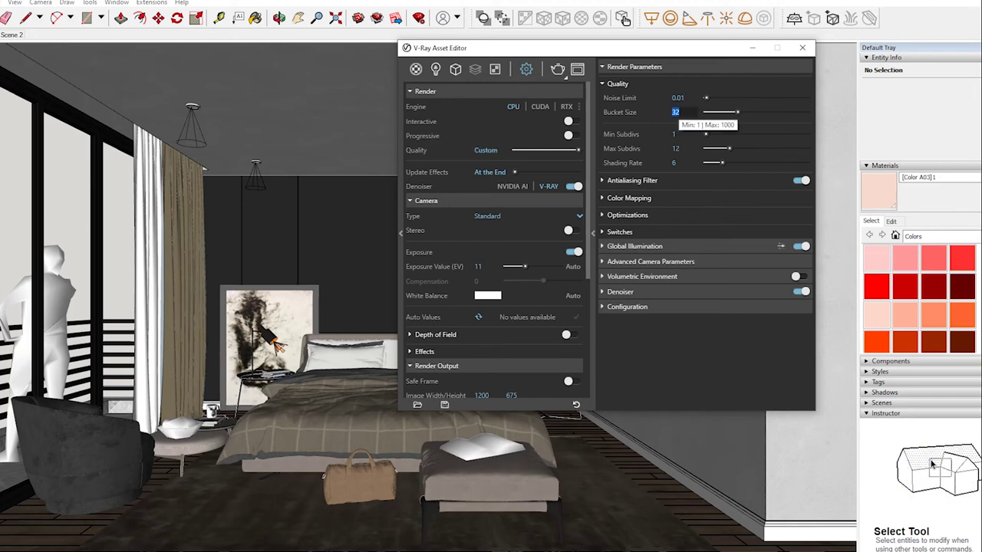
{"action": "type", "text": "7"}
{"action": "double_click", "coordinate": [675, 148]}
{"action": "type", "text": "32"}
{"action": "key", "text": "BackSpace"}
{"action": "key", "text": "BackSpace"}
{"action": "type", "text": "24"}
{"action": "key", "text": "Return"}
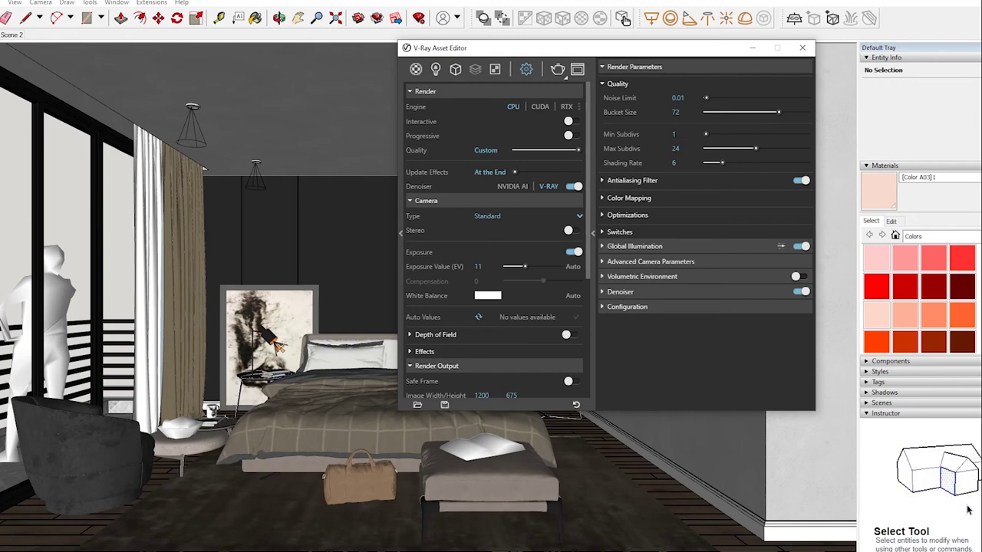
Switch the antialiasing filter to Triangle with size 1
{"action": "left_click", "coordinate": [632, 180]}
{"action": "left_click", "coordinate": [737, 195]}
{"action": "left_click", "coordinate": [715, 252]}
{"action": "type", "text": "1"}
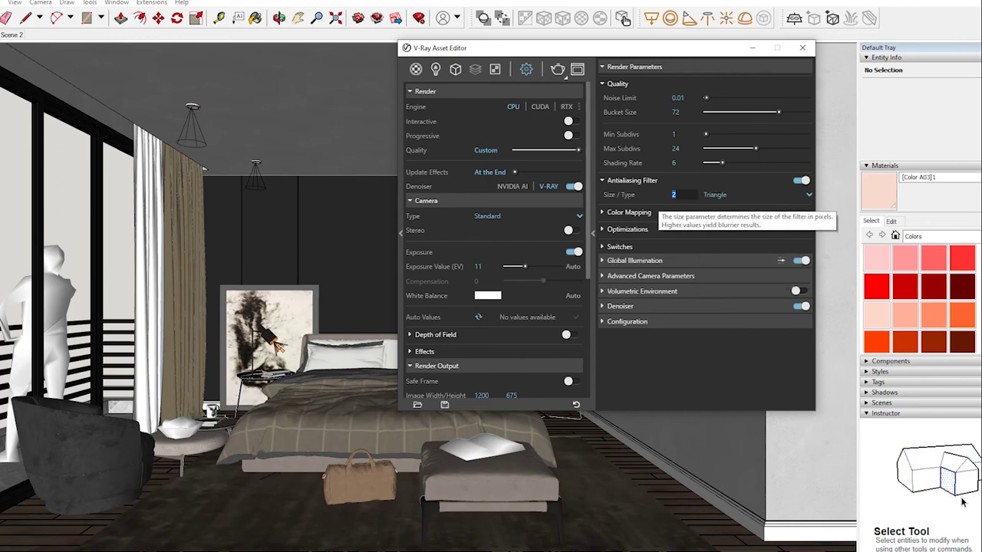
{"action": "key", "text": "Return"}
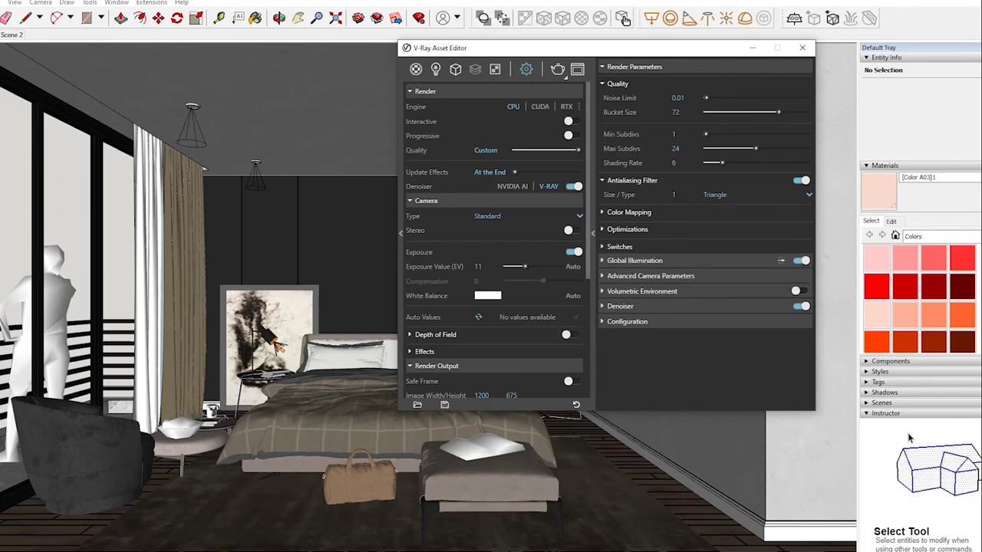
Use Irradiance map for primary rays and Light cache for secondary rays
{"action": "left_click", "coordinate": [729, 276]}
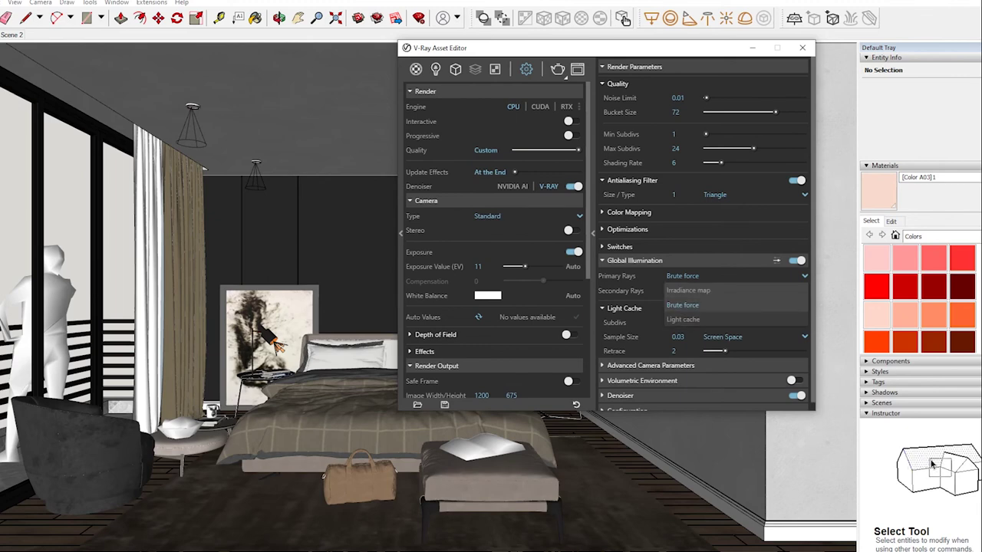
{"action": "left_click", "coordinate": [729, 320]}
{"action": "left_click", "coordinate": [729, 276]}
{"action": "left_click", "coordinate": [706, 290]}
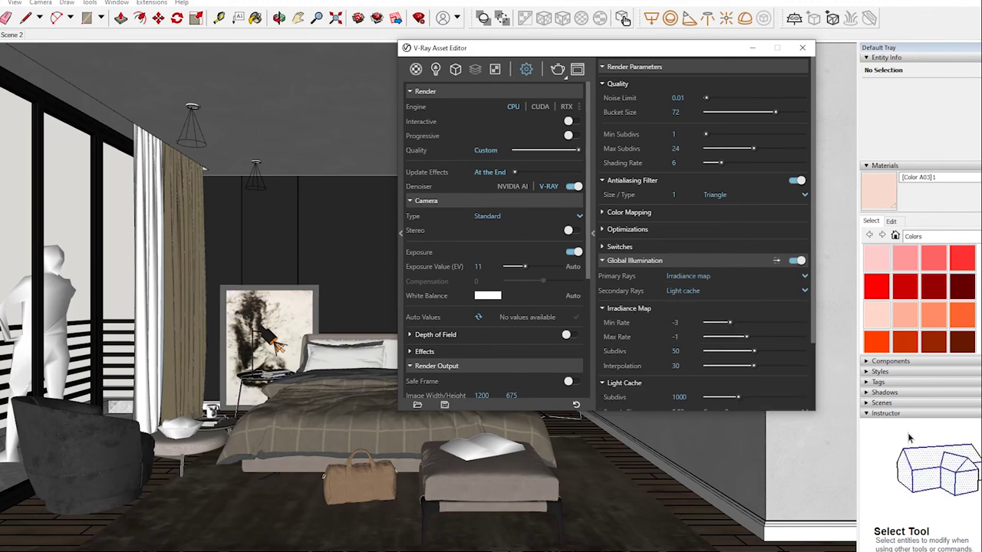
{"action": "left_click", "coordinate": [729, 291]}
{"action": "left_click", "coordinate": [683, 334]}
Set irradiance map subdivs 80, interpolation 50 and light cache subdivs 1200
{"action": "left_click", "coordinate": [675, 322]}
{"action": "left_click", "coordinate": [676, 350]}
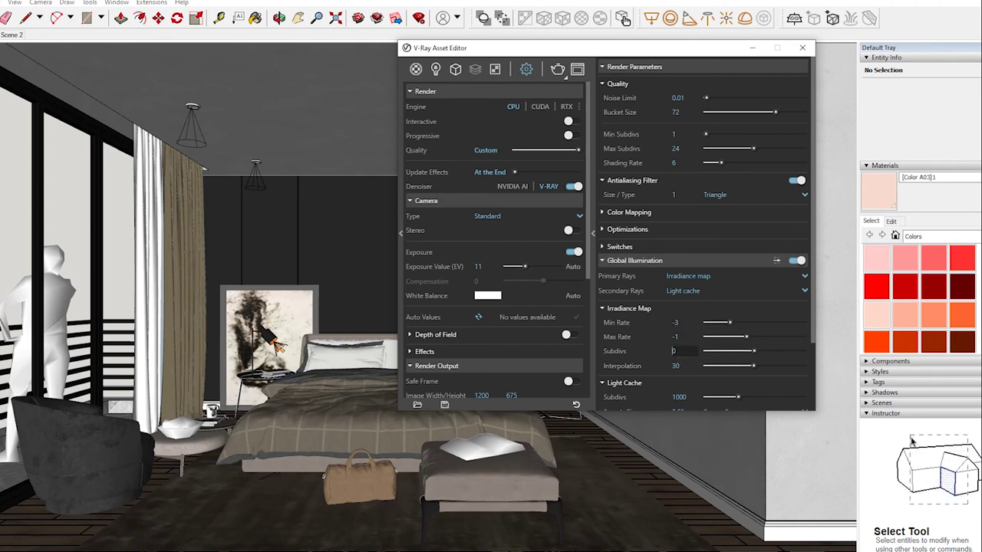
{"action": "type", "text": "80"}
{"action": "key", "text": "Tab"}
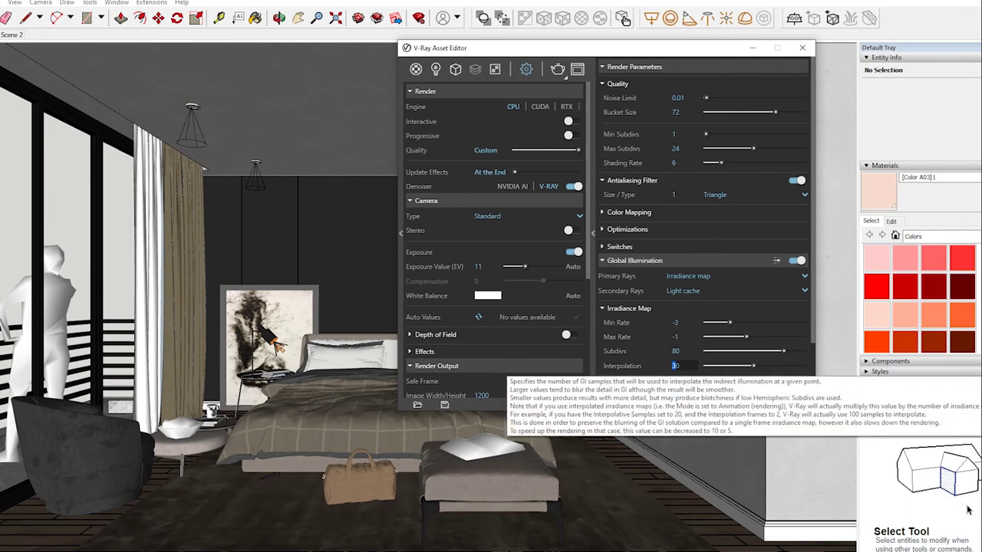
{"action": "type", "text": "50"}
{"action": "key", "text": "Tab"}
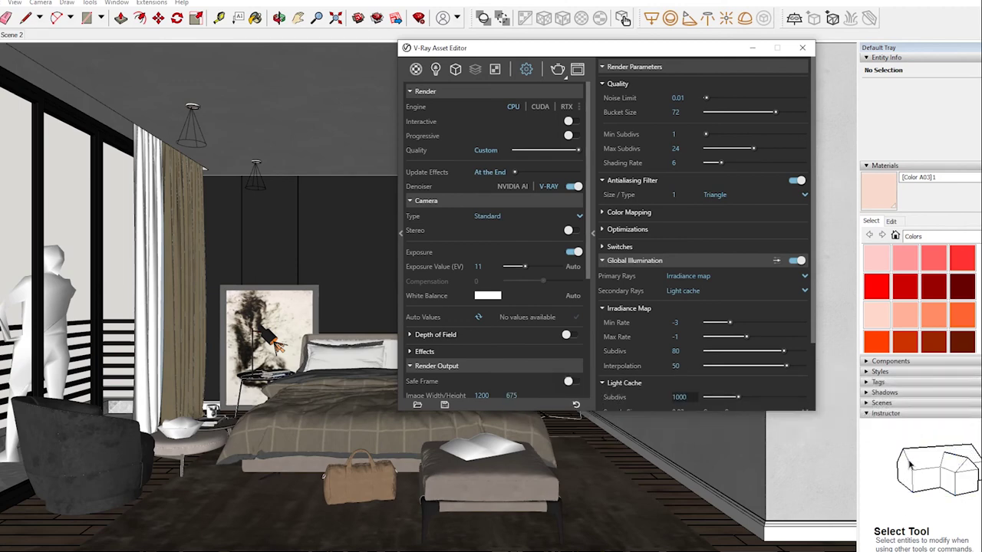
{"action": "key", "text": "BackSpace"}
{"action": "type", "text": "2"}
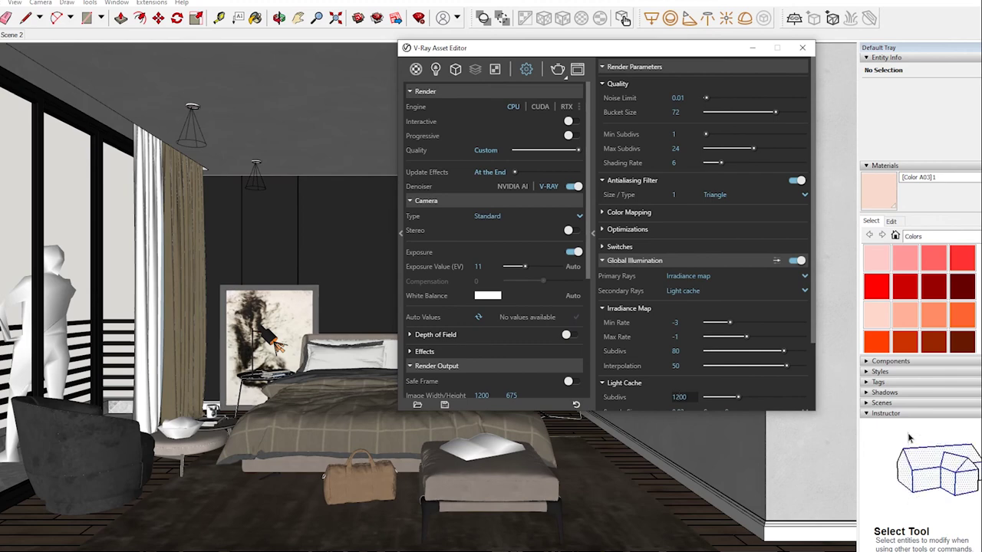
{"action": "key", "text": "Return"}
{"action": "scroll", "coordinate": [706, 230], "scroll_direction": "down", "scroll_amount": 5}
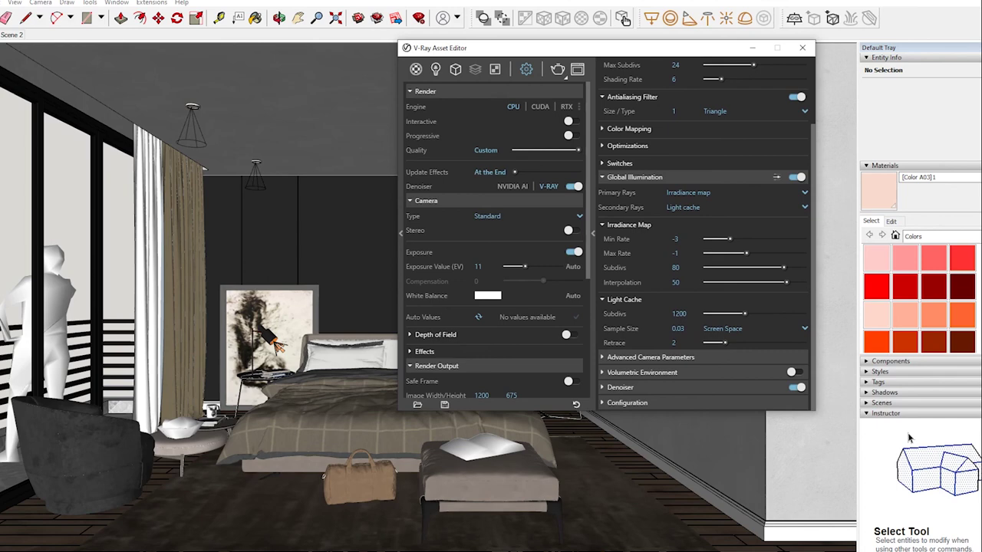
{"action": "scroll", "coordinate": [706, 230], "scroll_direction": "up", "scroll_amount": 5}
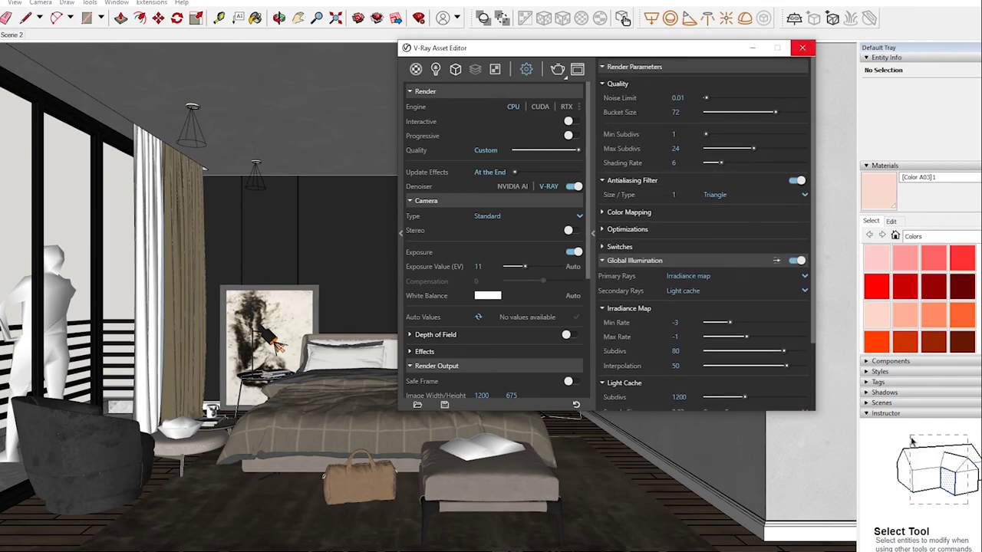
Close the V-Ray render settings window
{"action": "left_click", "coordinate": [802, 48]}
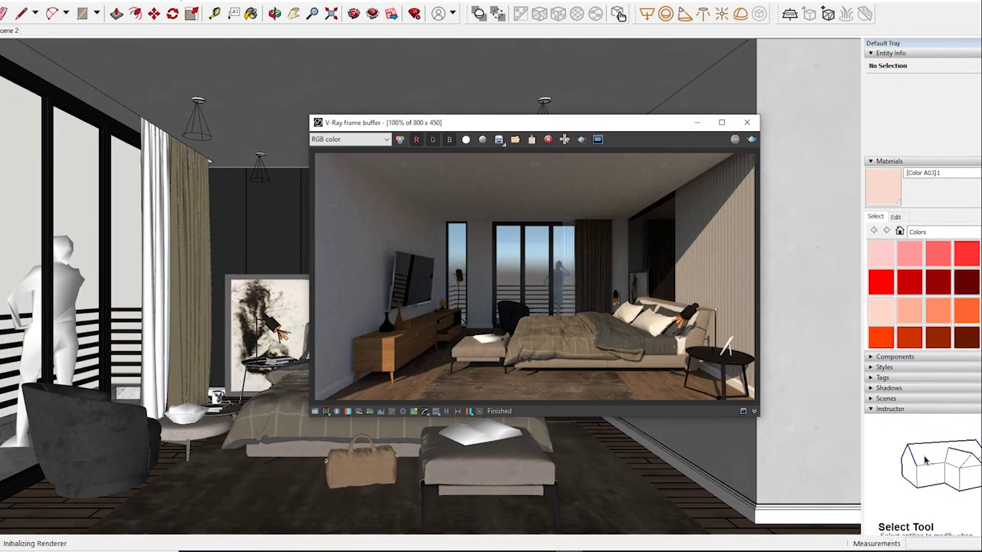